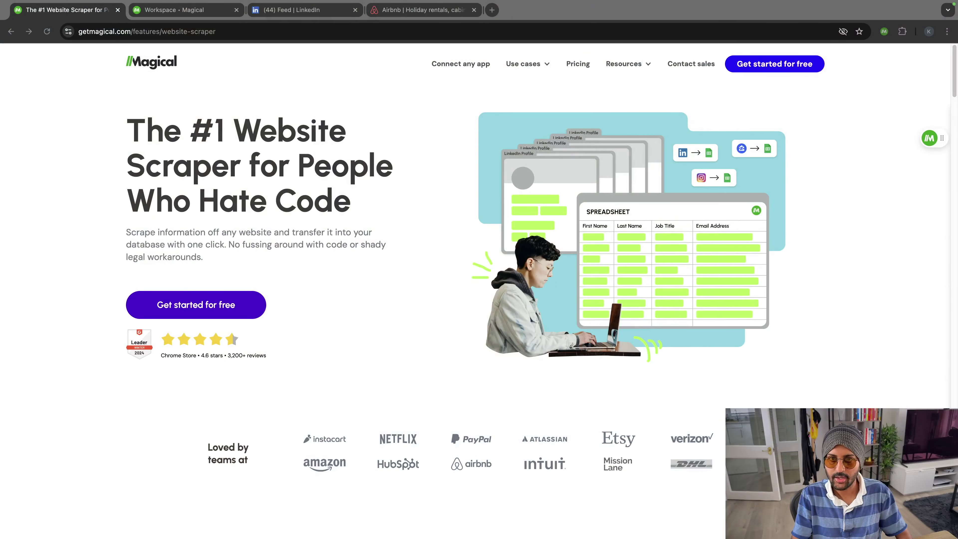
Step: Look over the Magical website scraper page, from the headline and feature cards to the profile and product scraping sections
{"action": "left_click", "coordinate": [294, 290]}
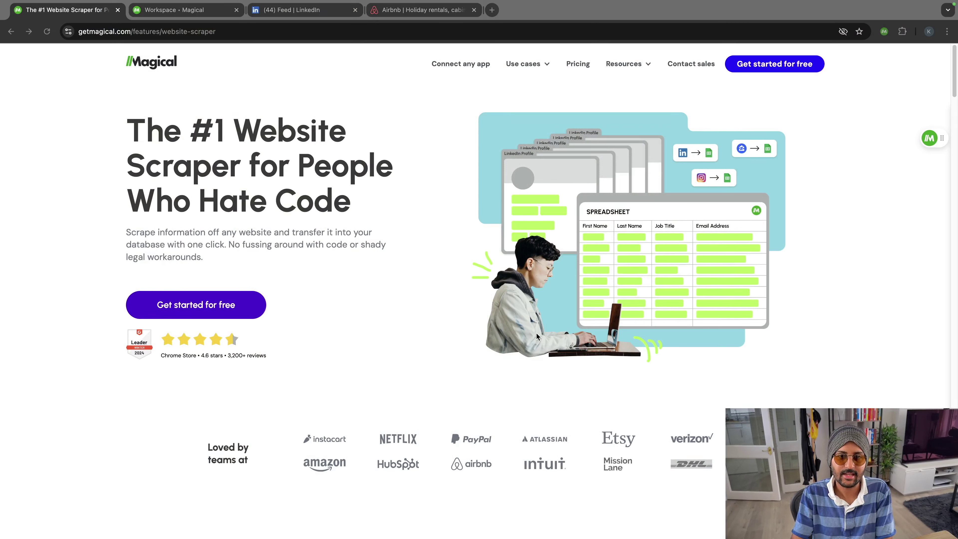
{"action": "left_click", "coordinate": [779, 324]}
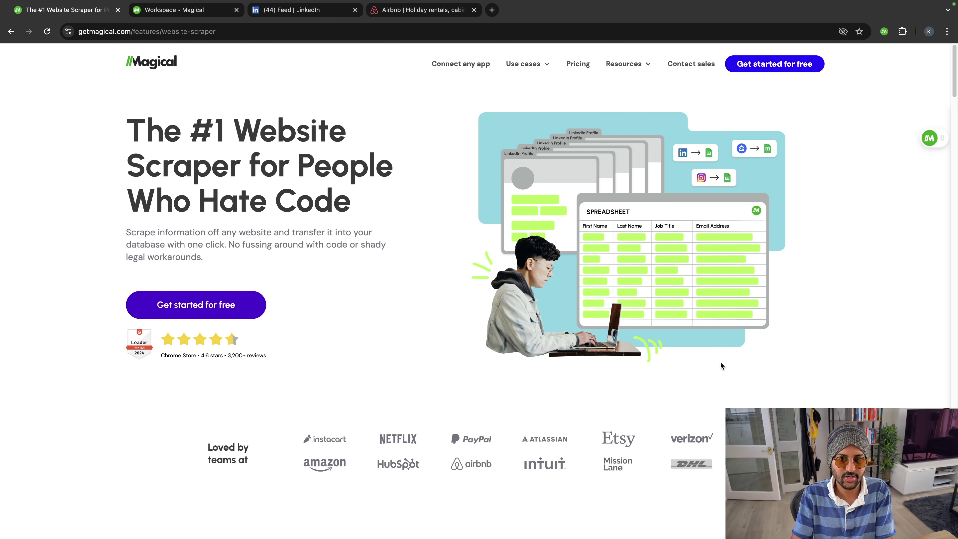
{"action": "scroll", "coordinate": [721, 363], "scroll_direction": "down", "scroll_amount": 2}
{"action": "scroll", "coordinate": [721, 365], "scroll_direction": "down", "scroll_amount": 3}
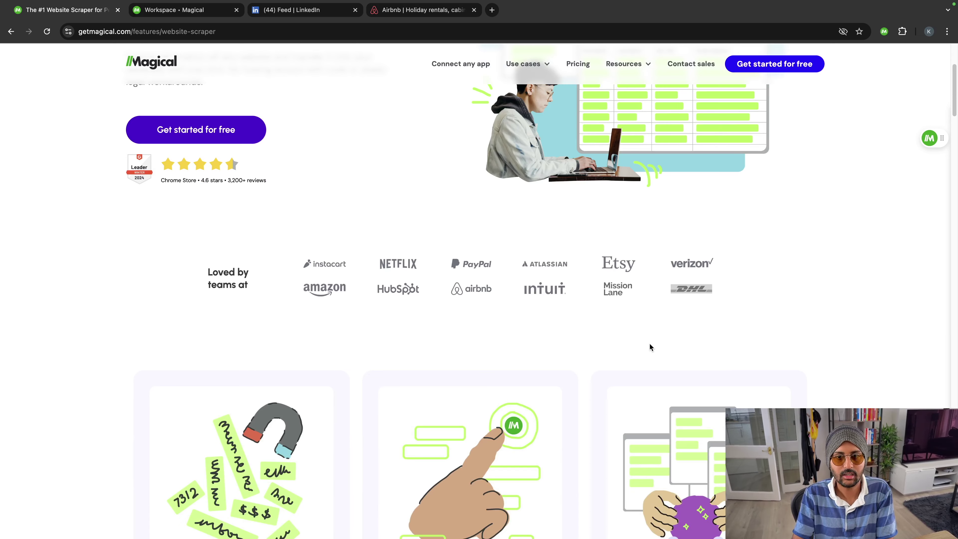
{"action": "scroll", "coordinate": [649, 343], "scroll_direction": "down", "scroll_amount": 3}
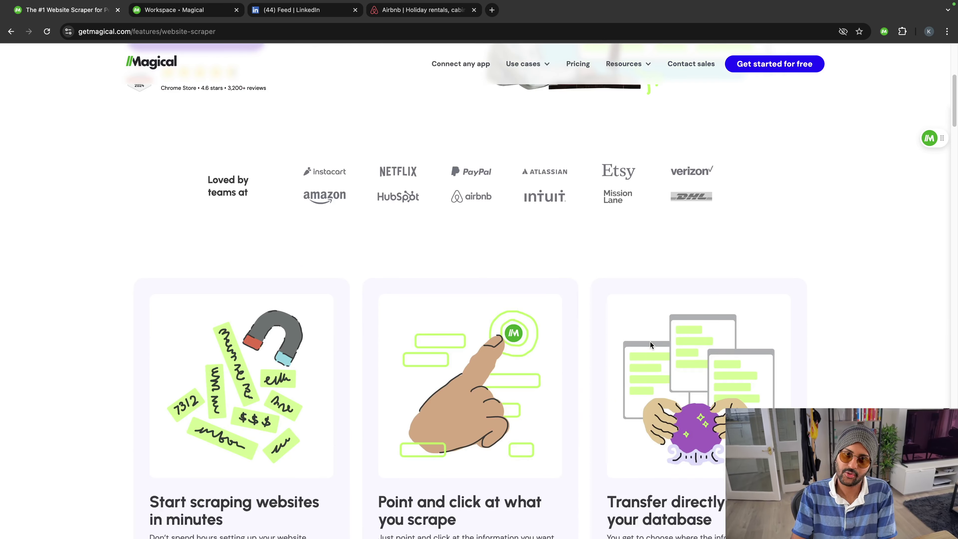
{"action": "scroll", "coordinate": [650, 341], "scroll_direction": "down", "scroll_amount": 5}
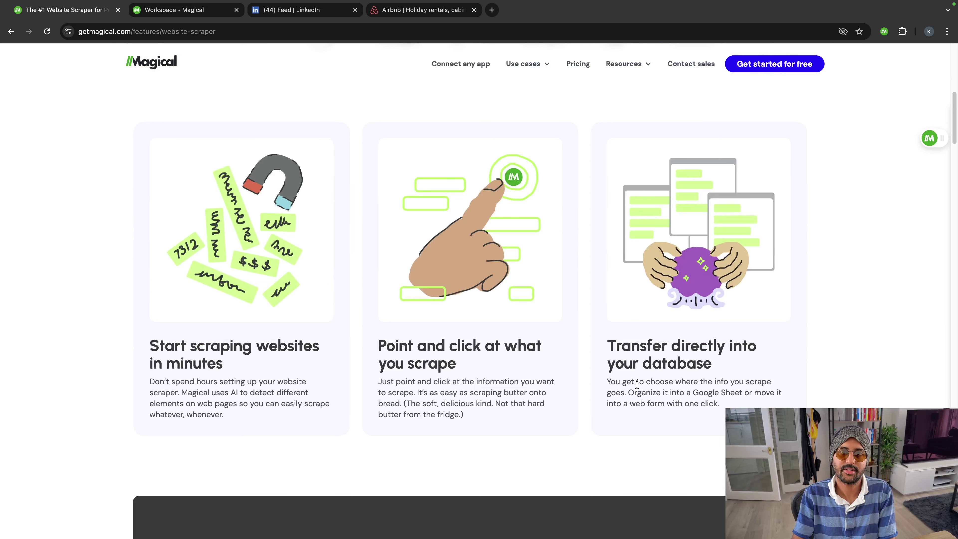
{"action": "scroll", "coordinate": [639, 382], "scroll_direction": "down", "scroll_amount": 3}
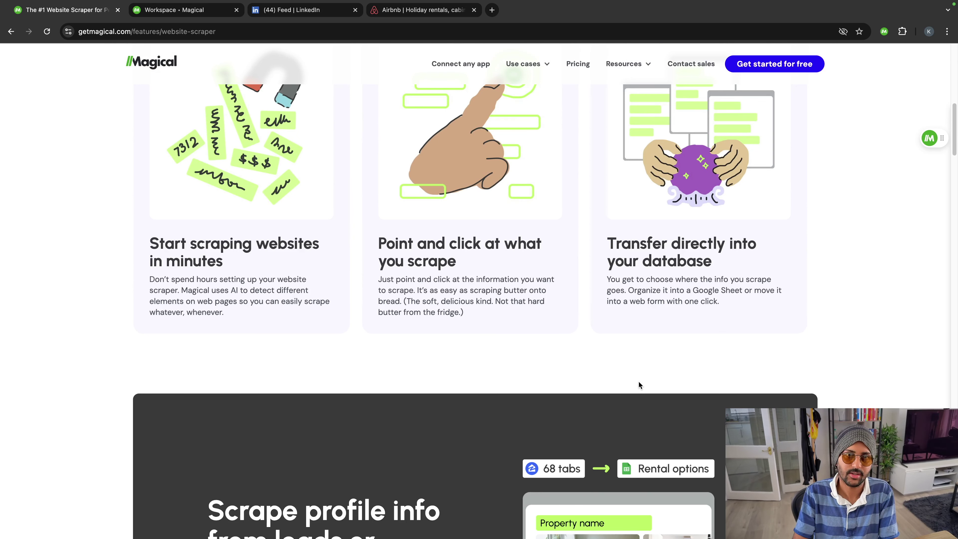
{"action": "scroll", "coordinate": [639, 383], "scroll_direction": "down", "scroll_amount": 9}
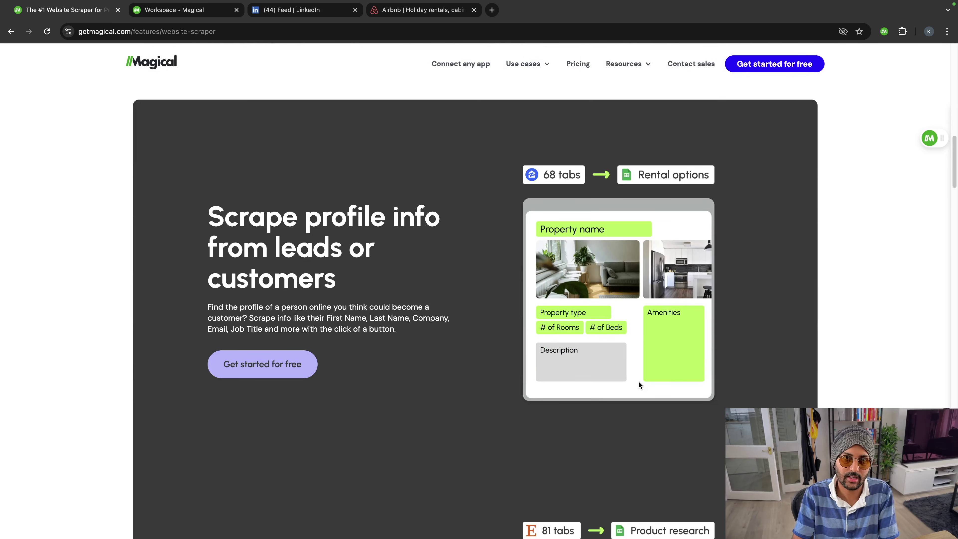
{"action": "scroll", "coordinate": [639, 383], "scroll_direction": "down", "scroll_amount": 1}
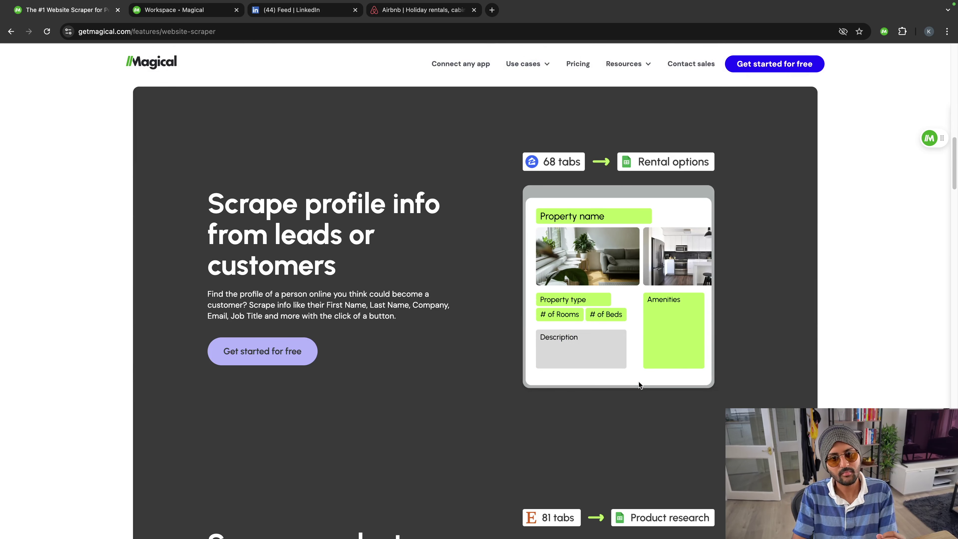
{"action": "scroll", "coordinate": [639, 383], "scroll_direction": "down", "scroll_amount": 3}
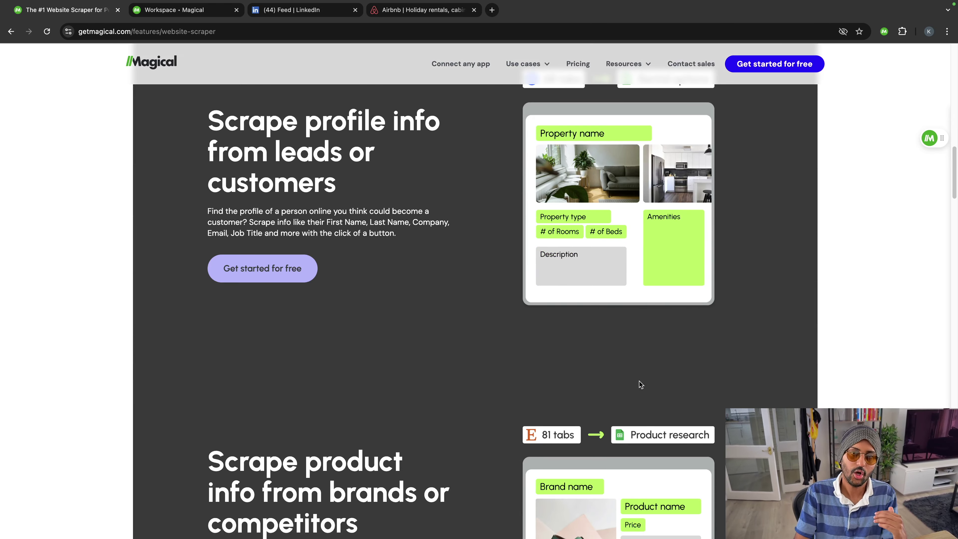
{"action": "scroll", "coordinate": [638, 381], "scroll_direction": "down", "scroll_amount": 3}
{"action": "scroll", "coordinate": [528, 380], "scroll_direction": "up", "scroll_amount": 20}
{"action": "scroll", "coordinate": [425, 379], "scroll_direction": "down", "scroll_amount": 3}
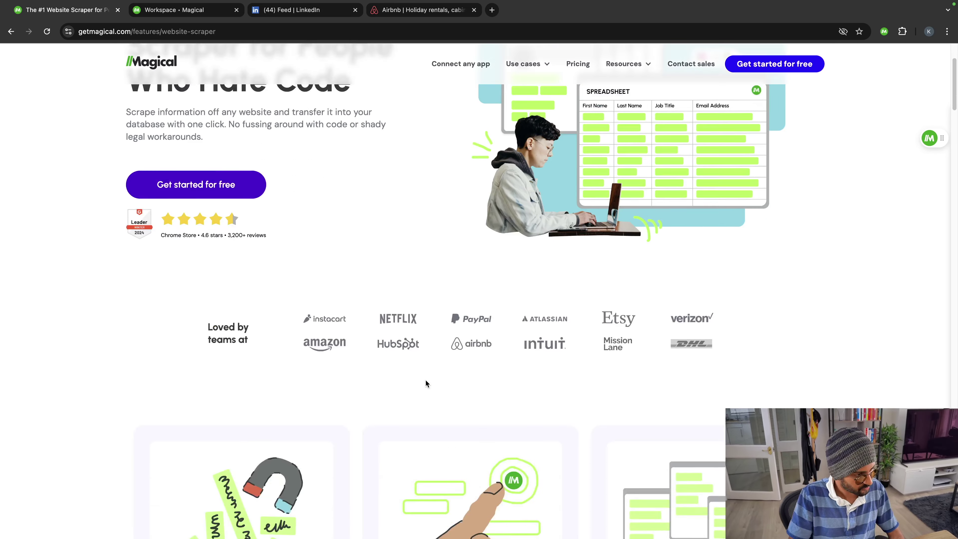
Step: Read the feature cards, the three scraping use cases and the community testimonials on the Magical website scraper page
{"action": "scroll", "coordinate": [427, 378], "scroll_direction": "down", "scroll_amount": 5}
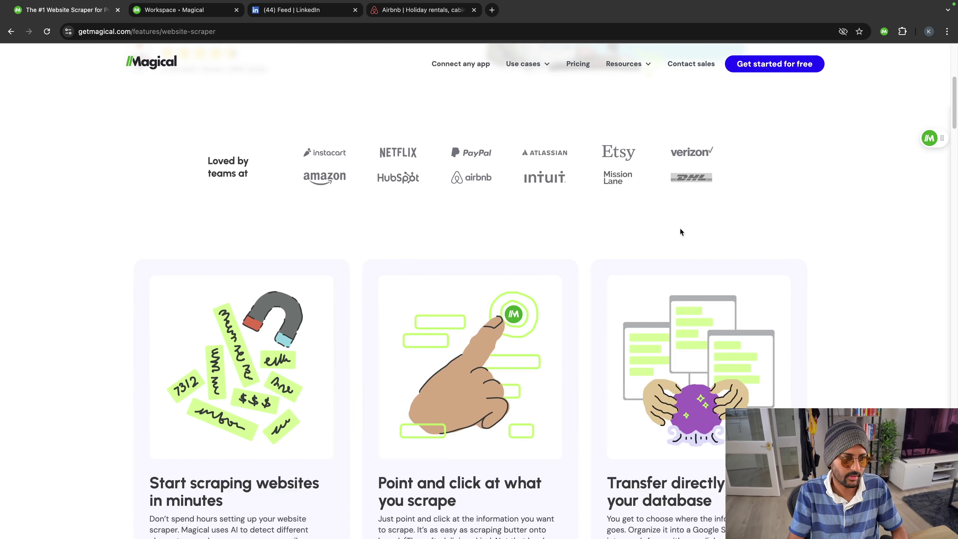
{"action": "scroll", "coordinate": [552, 223], "scroll_direction": "down", "scroll_amount": 5}
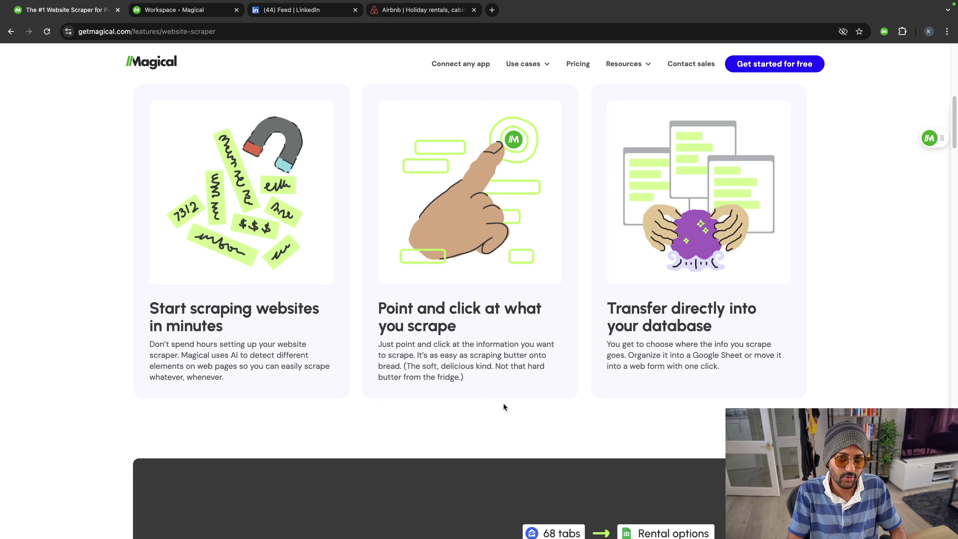
{"action": "scroll", "coordinate": [505, 408], "scroll_direction": "down", "scroll_amount": 10}
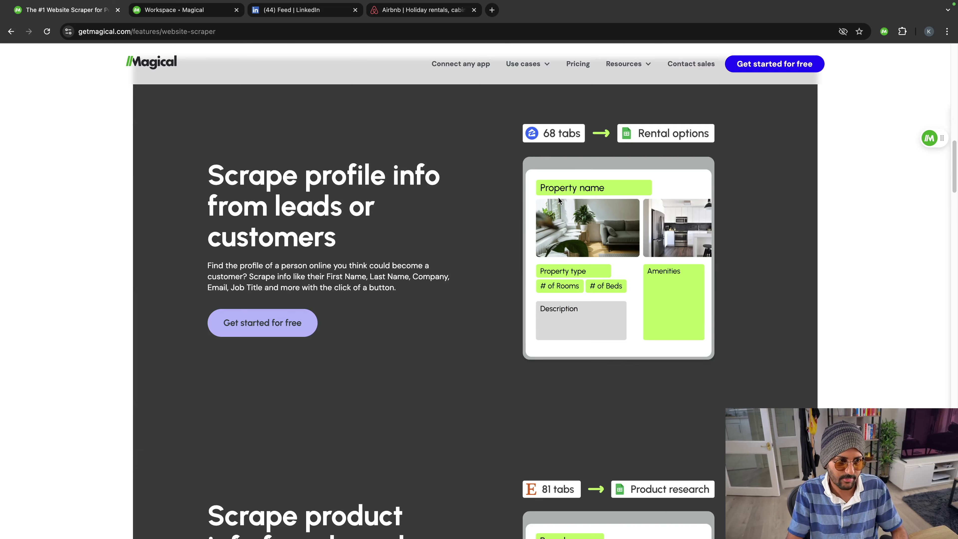
{"action": "scroll", "coordinate": [389, 358], "scroll_direction": "down", "scroll_amount": 8}
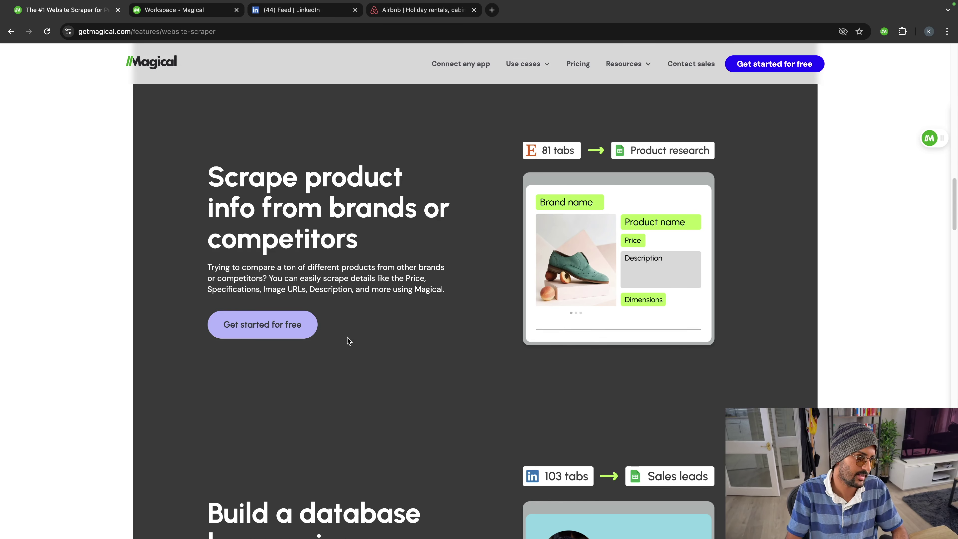
{"action": "scroll", "coordinate": [527, 349], "scroll_direction": "down", "scroll_amount": 8}
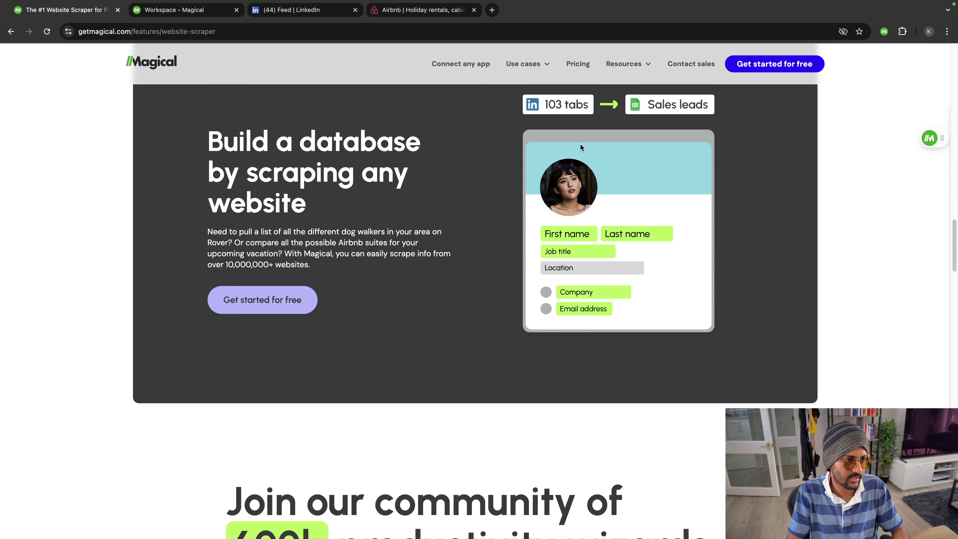
{"action": "scroll", "coordinate": [581, 144], "scroll_direction": "down", "scroll_amount": 10}
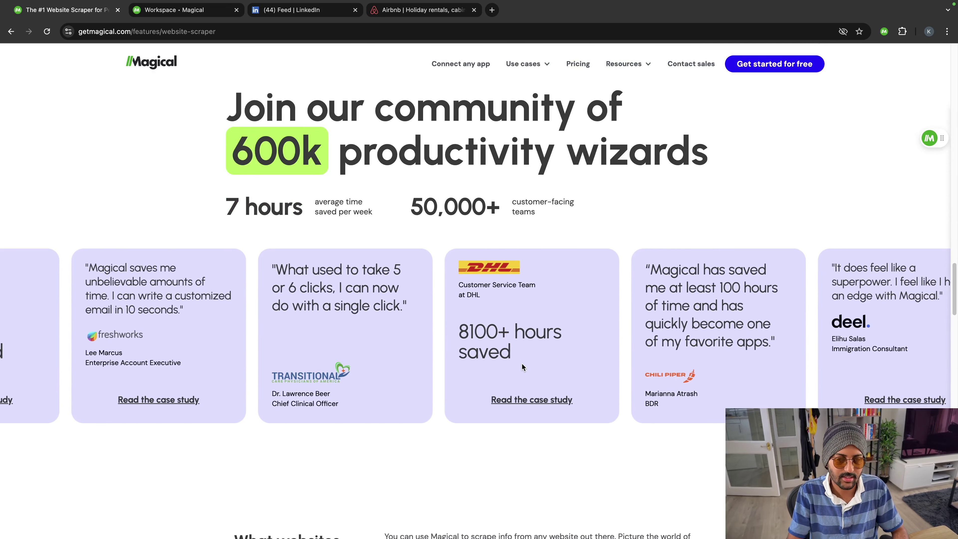
Step: Read the frequently asked questions about website scraping near the end of the page, and return to its beginning
{"action": "scroll", "coordinate": [523, 366], "scroll_direction": "down", "scroll_amount": 20}
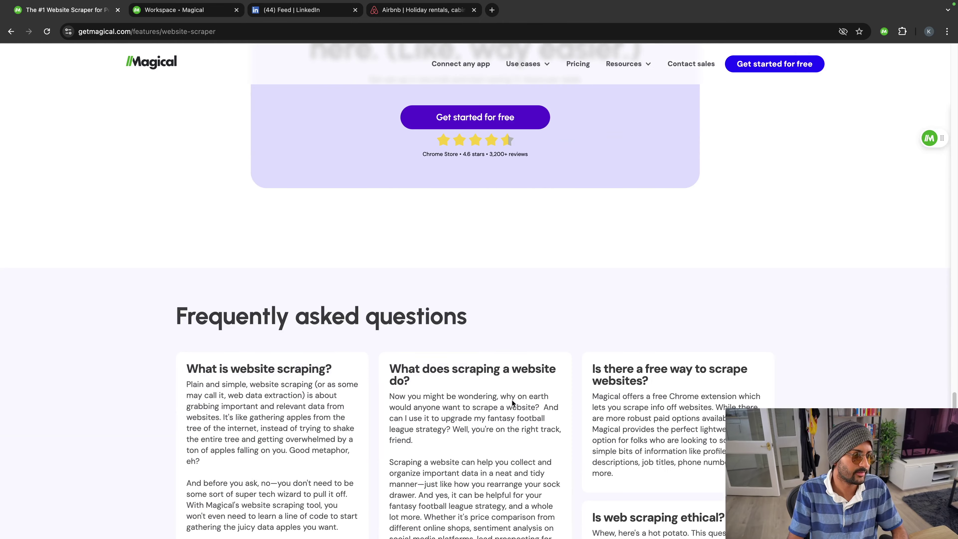
{"action": "scroll", "coordinate": [512, 403], "scroll_direction": "down", "scroll_amount": 15}
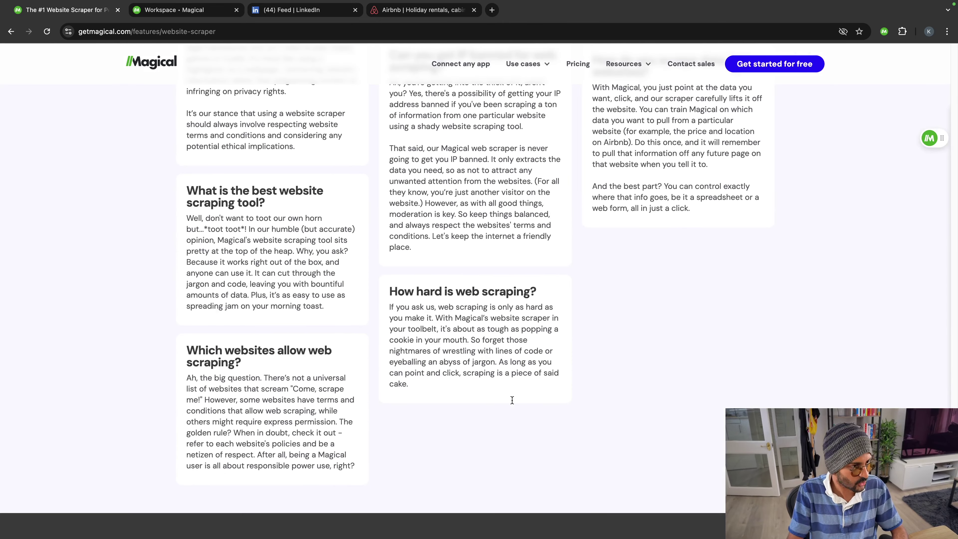
{"action": "scroll", "coordinate": [512, 400], "scroll_direction": "up", "scroll_amount": 18}
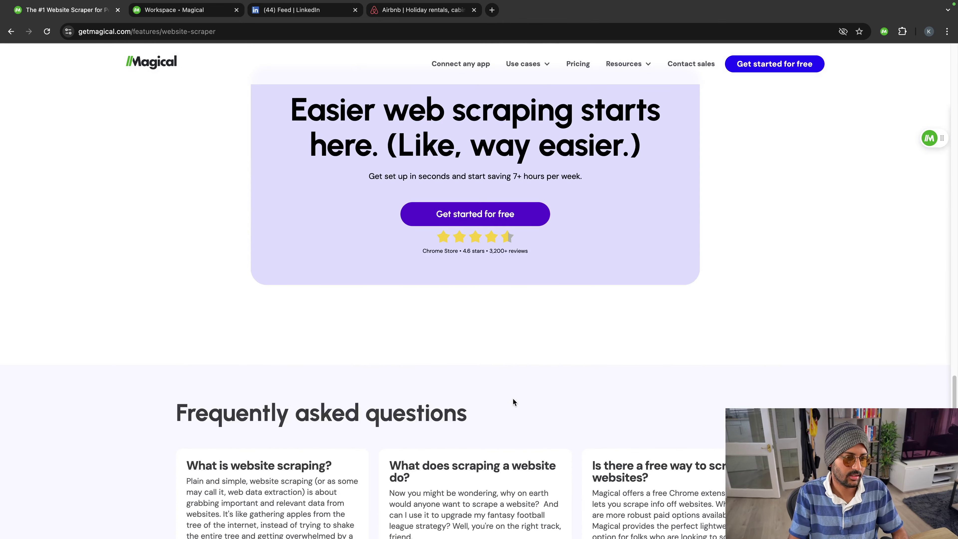
{"action": "scroll", "coordinate": [513, 398], "scroll_direction": "down", "scroll_amount": 4}
{"action": "scroll", "coordinate": [513, 397], "scroll_direction": "down", "scroll_amount": 3}
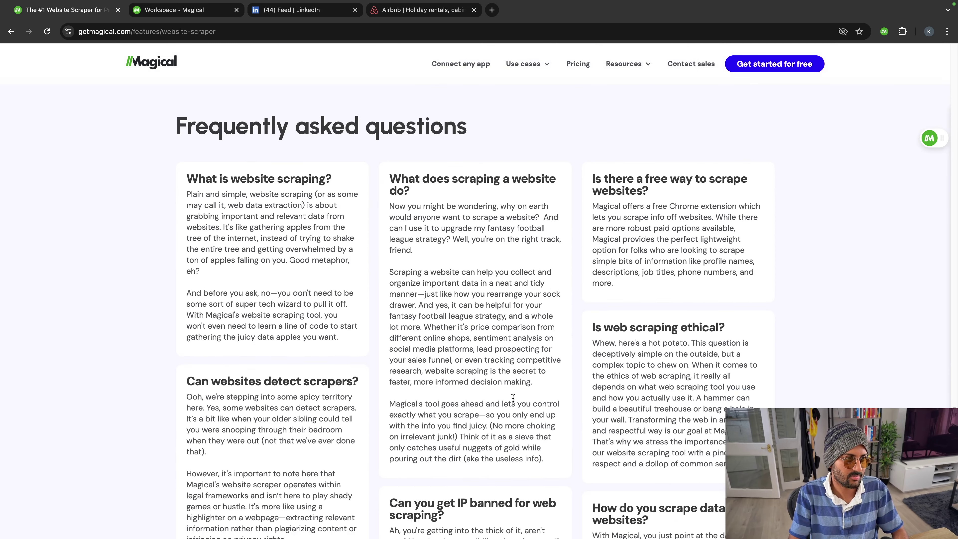
{"action": "scroll", "coordinate": [514, 399], "scroll_direction": "down", "scroll_amount": 1}
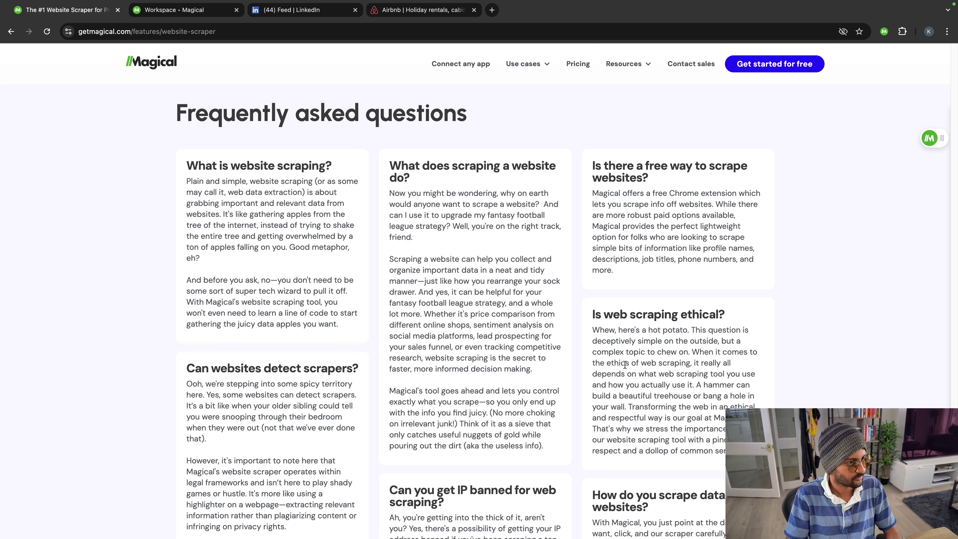
{"action": "scroll", "coordinate": [514, 320], "scroll_direction": "down", "scroll_amount": 12}
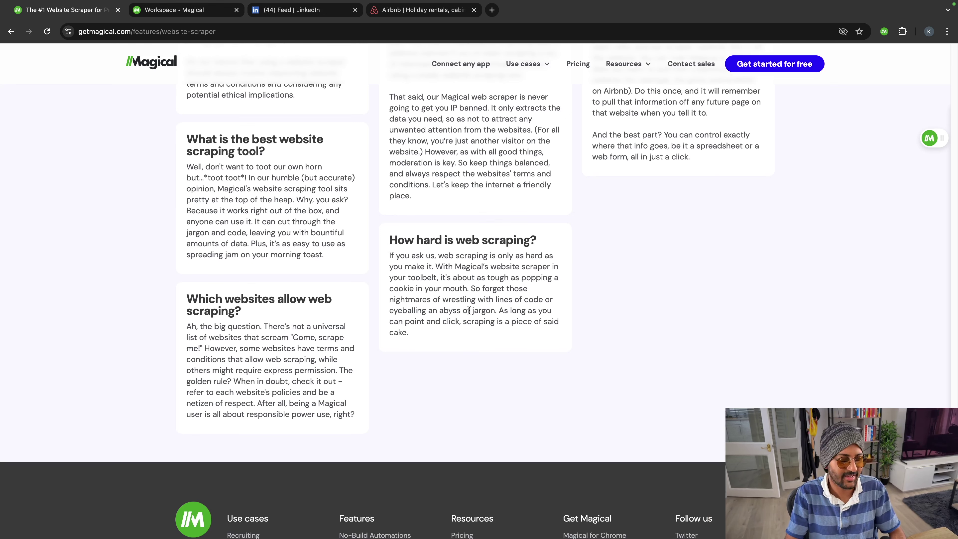
{"action": "scroll", "coordinate": [469, 311], "scroll_direction": "up", "scroll_amount": 20}
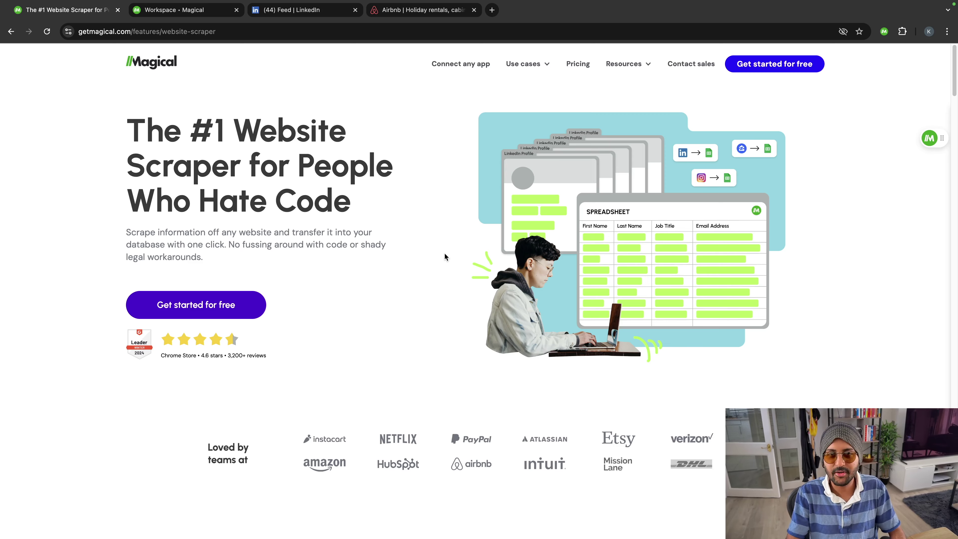
Step: View the recent automations in the Magical workspace and return to the website scraper page
{"action": "left_click", "coordinate": [195, 11]}
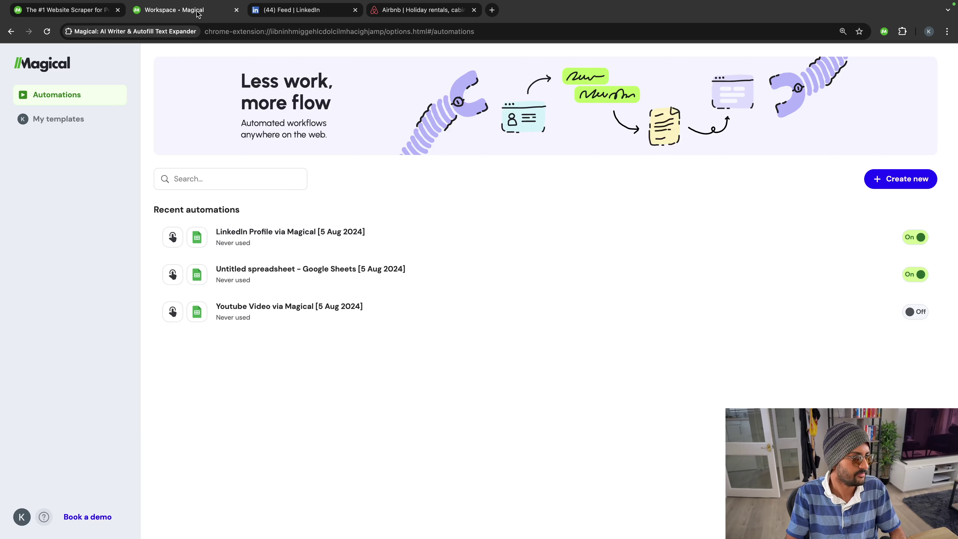
{"action": "left_click", "coordinate": [86, 14]}
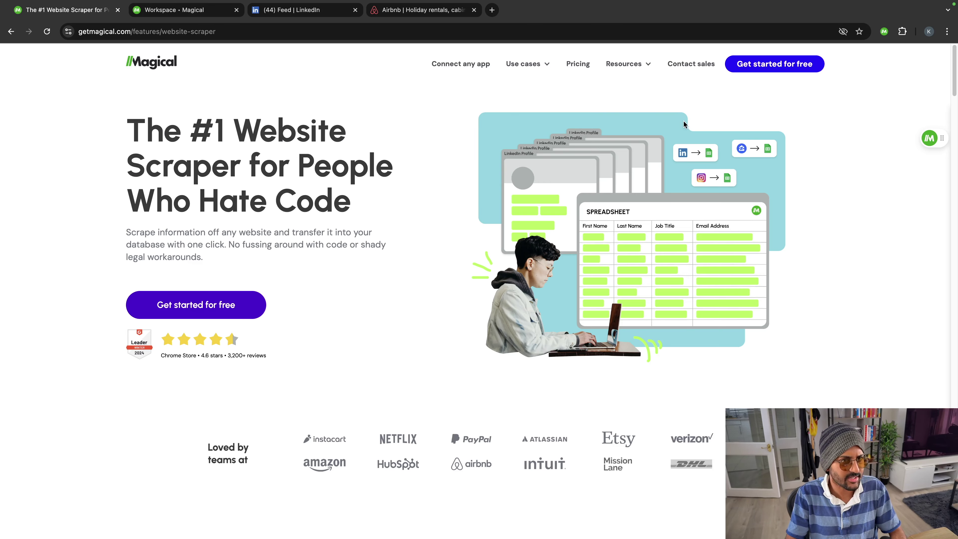
Step: Switch to the LinkedIn feed, load the new posts and open the Otterize CEO's profile in a new tab
{"action": "left_click", "coordinate": [316, 12]}
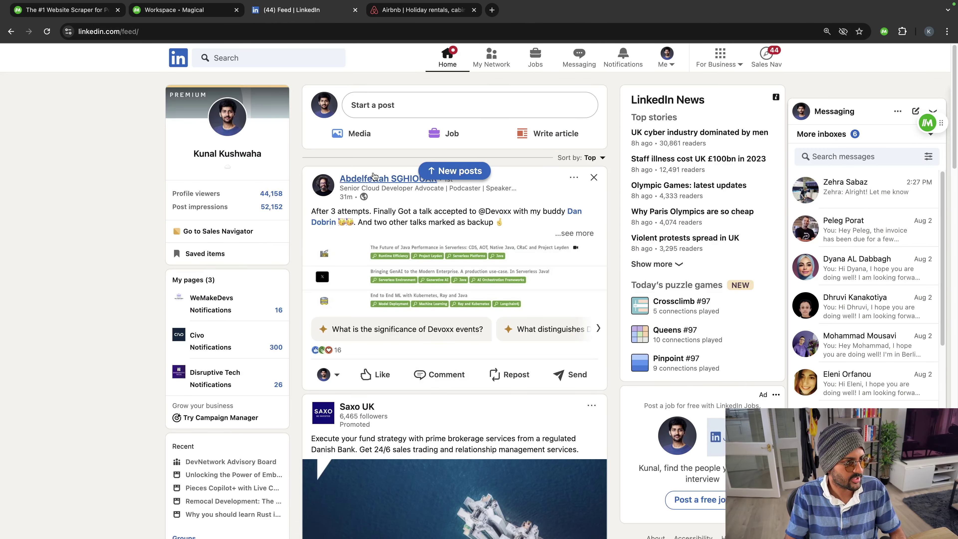
{"action": "left_click", "coordinate": [462, 172]}
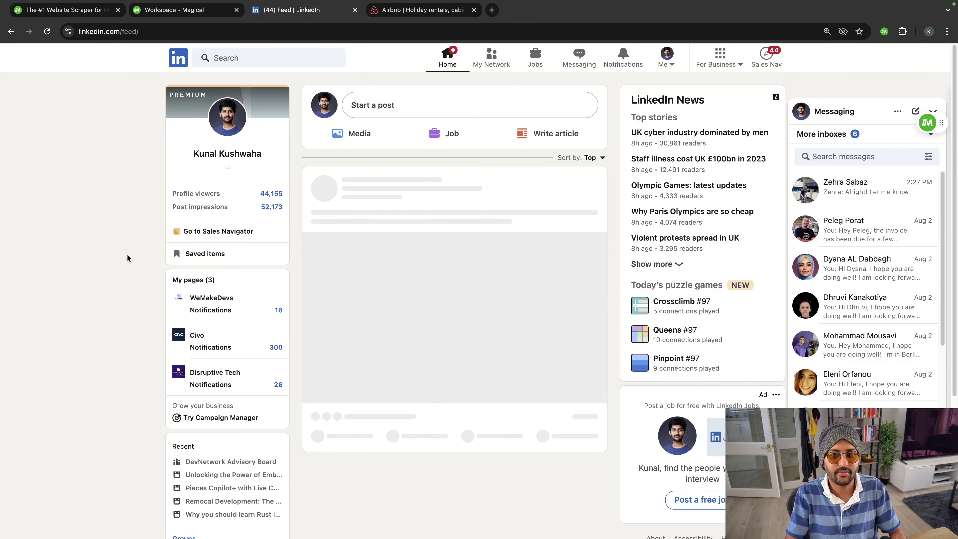
{"action": "scroll", "coordinate": [354, 298], "scroll_direction": "down", "scroll_amount": 15}
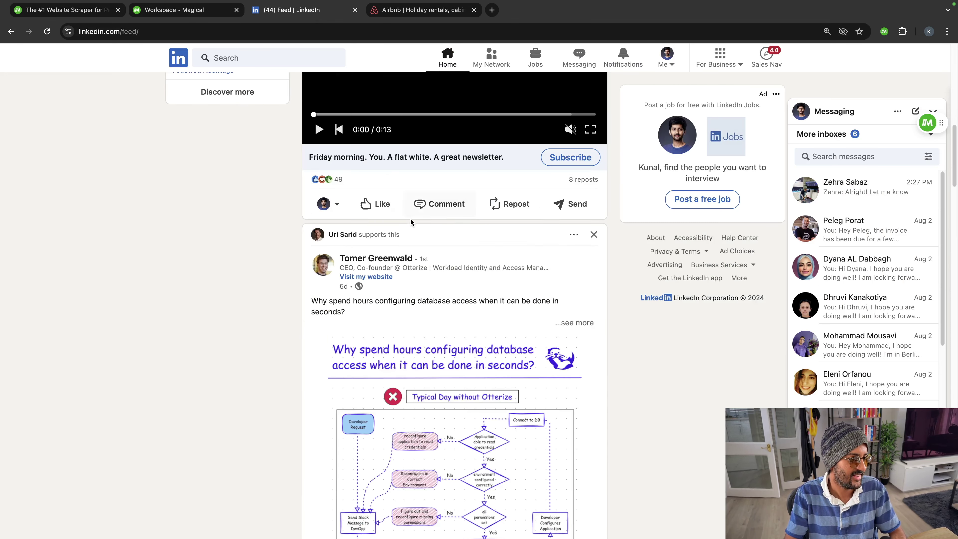
{"action": "left_click", "coordinate": [374, 258], "text": "super"}
{"action": "left_click", "coordinate": [404, 11]}
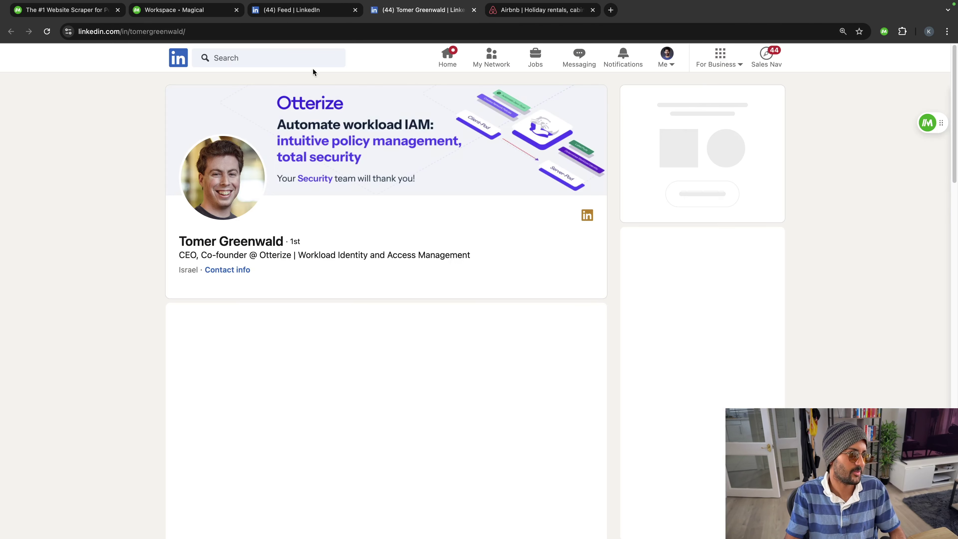
Step: Open Magical on the LinkedIn profile and run the existing "LinkedIn Profile via Magical" automation
{"action": "left_click", "coordinate": [928, 123]}
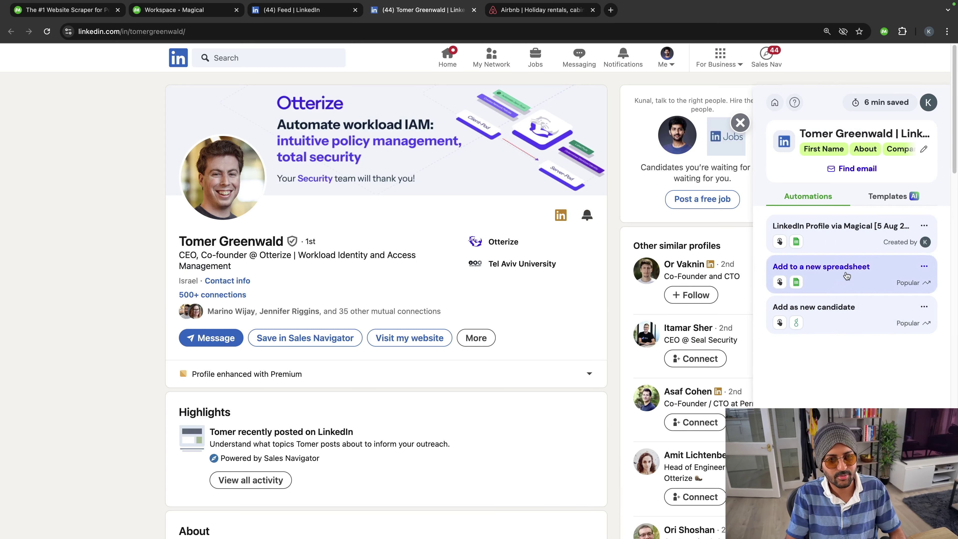
{"action": "left_click", "coordinate": [849, 237]}
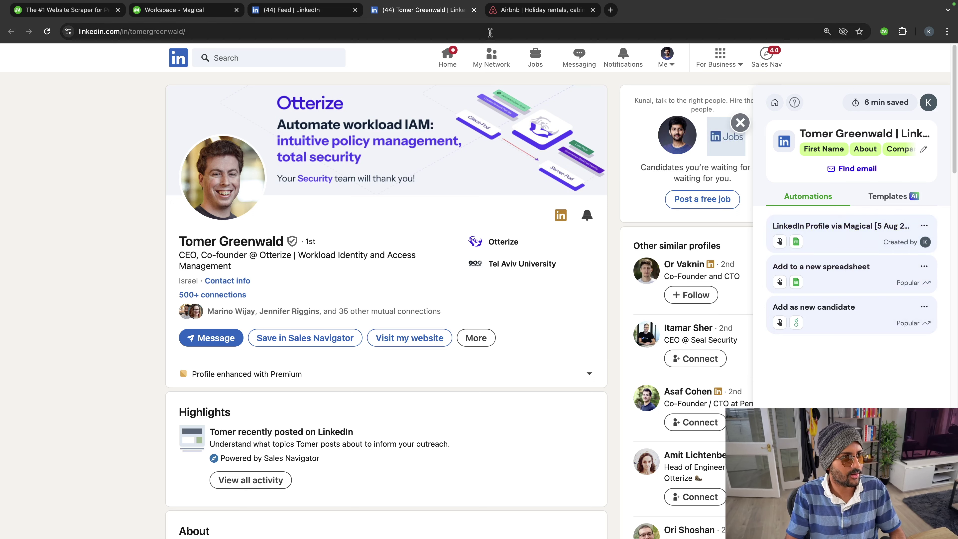
Step: View the destination spreadsheet of the "LinkedIn Profile via Magical" automation, close it and return to the LinkedIn profile
{"action": "left_click", "coordinate": [924, 227]}
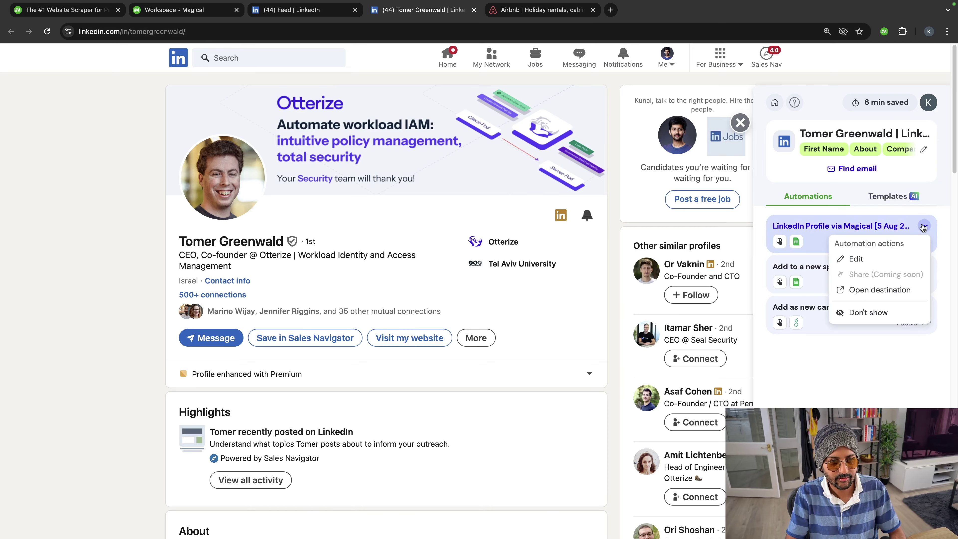
{"action": "left_click", "coordinate": [880, 290]}
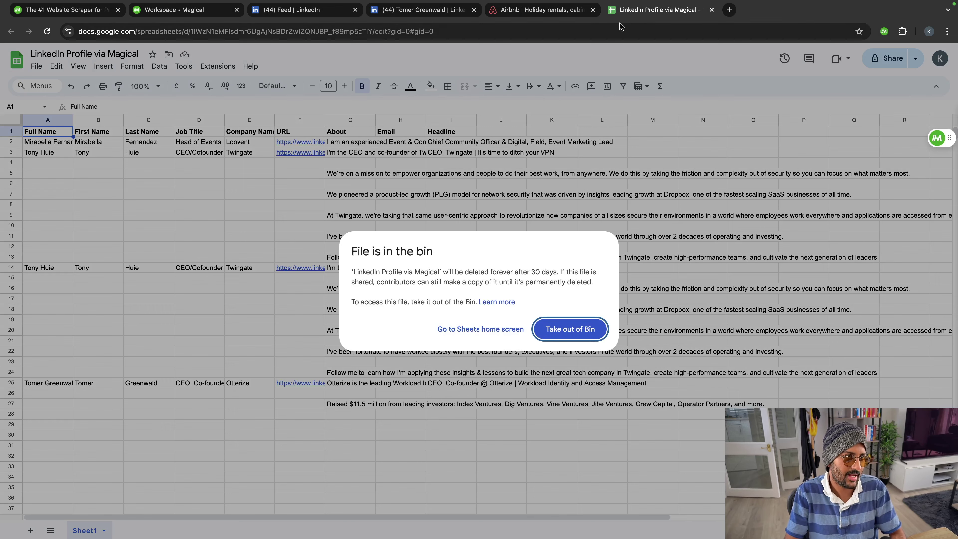
{"action": "left_click", "coordinate": [711, 10]}
{"action": "left_click", "coordinate": [447, 11]}
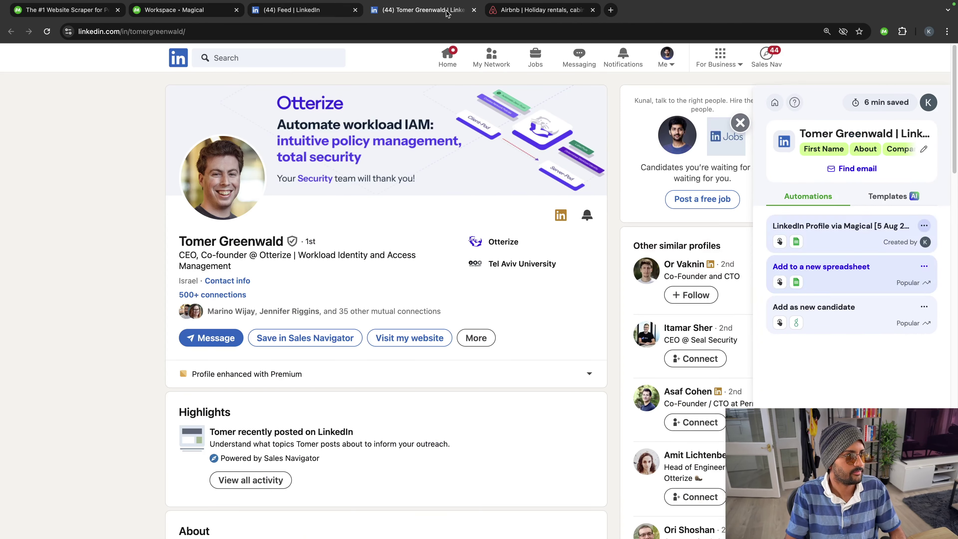
Step: Add the LinkedIn profile's data to a new spreadsheet with Magical, close the pre-built tables suggestions and return to the profile
{"action": "left_click", "coordinate": [849, 268]}
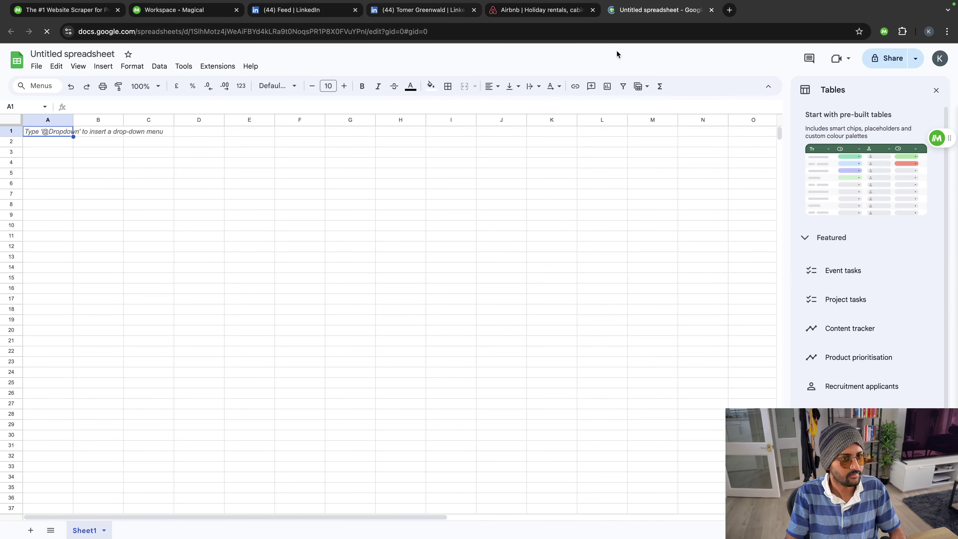
{"action": "left_click", "coordinate": [936, 90]}
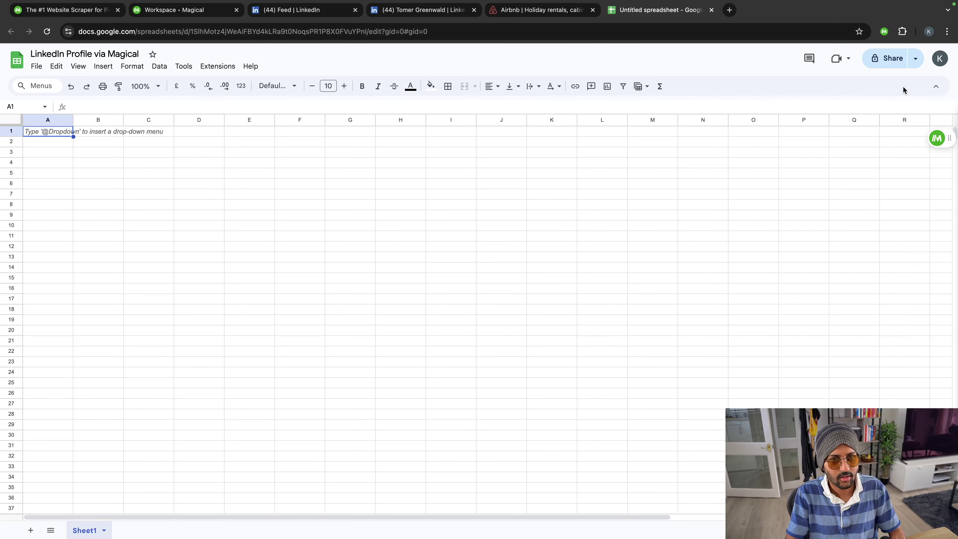
{"action": "left_click", "coordinate": [429, 11]}
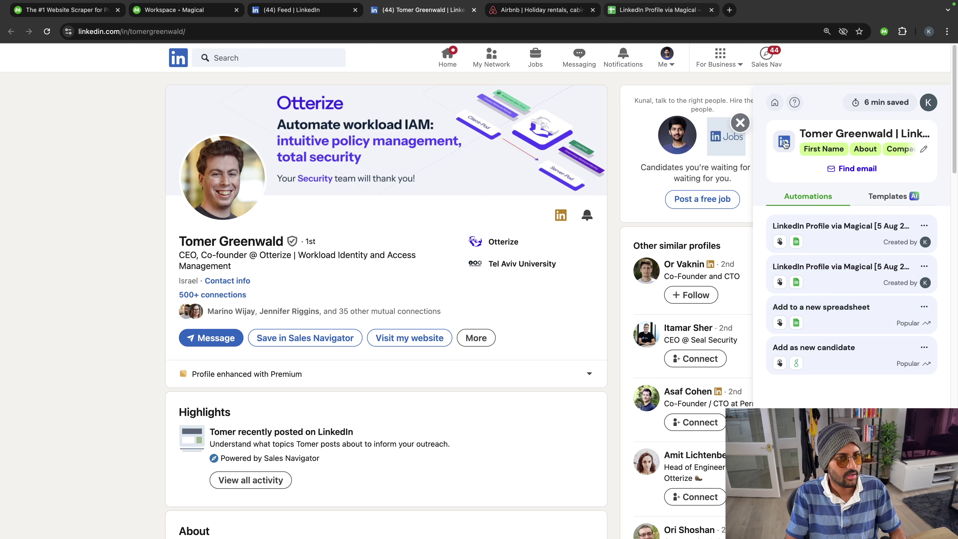
Step: Review the site info labels Magical captures from the profile and check the transferred data in the new spreadsheet
{"action": "left_click", "coordinate": [924, 151]}
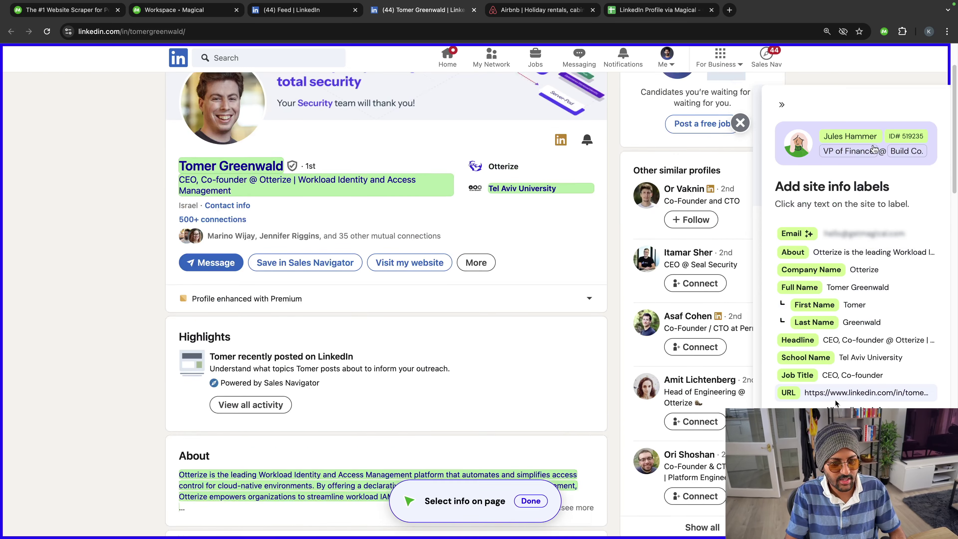
{"action": "left_click", "coordinate": [782, 105]}
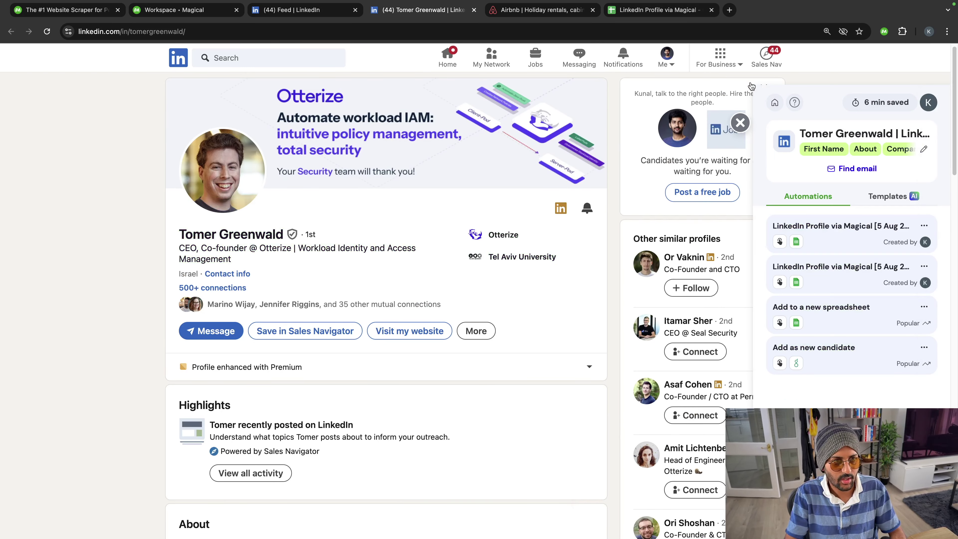
{"action": "left_click", "coordinate": [685, 11]}
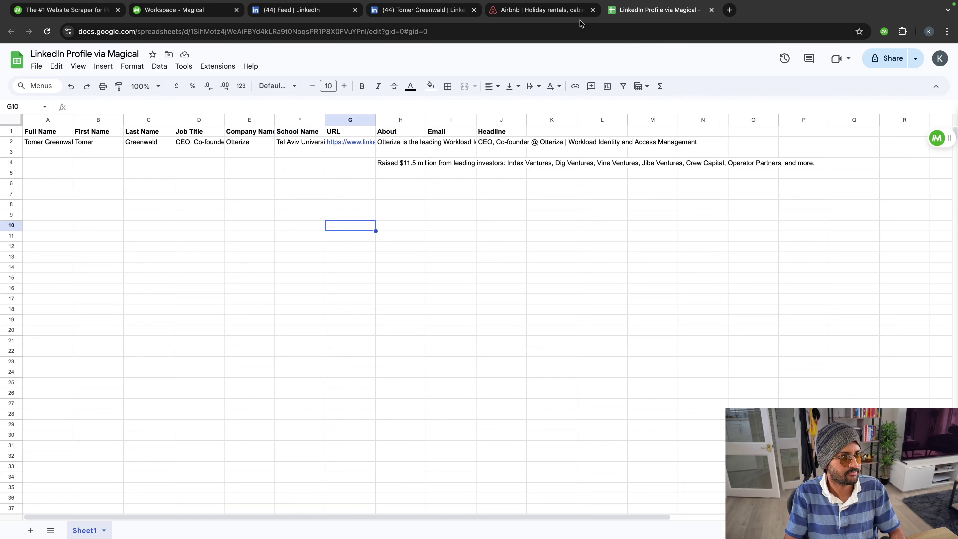
Step: Open the first similar profile on LinkedIn and run the first "LinkedIn Profile via Magical" automation, checking the result in the spreadsheet
{"action": "left_click", "coordinate": [421, 11]}
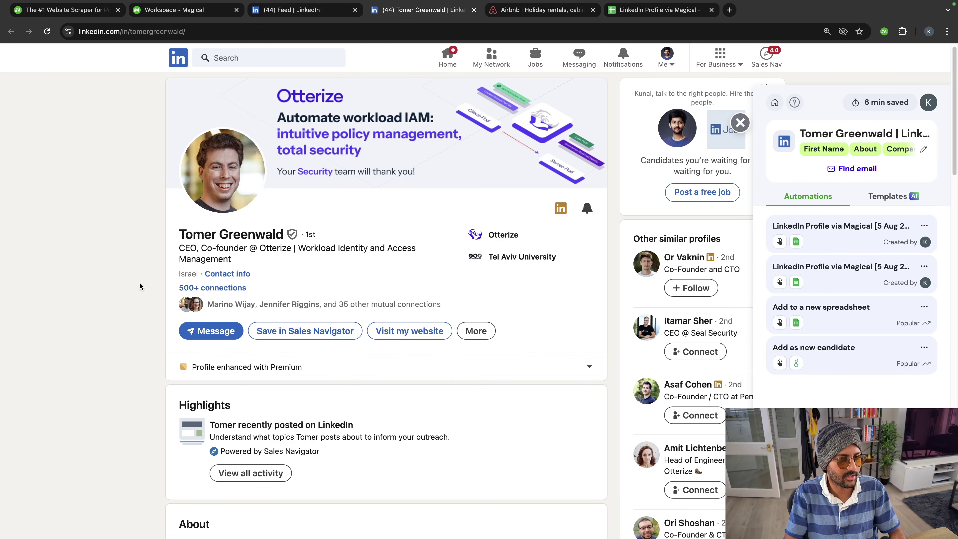
{"action": "left_click", "coordinate": [651, 263]}
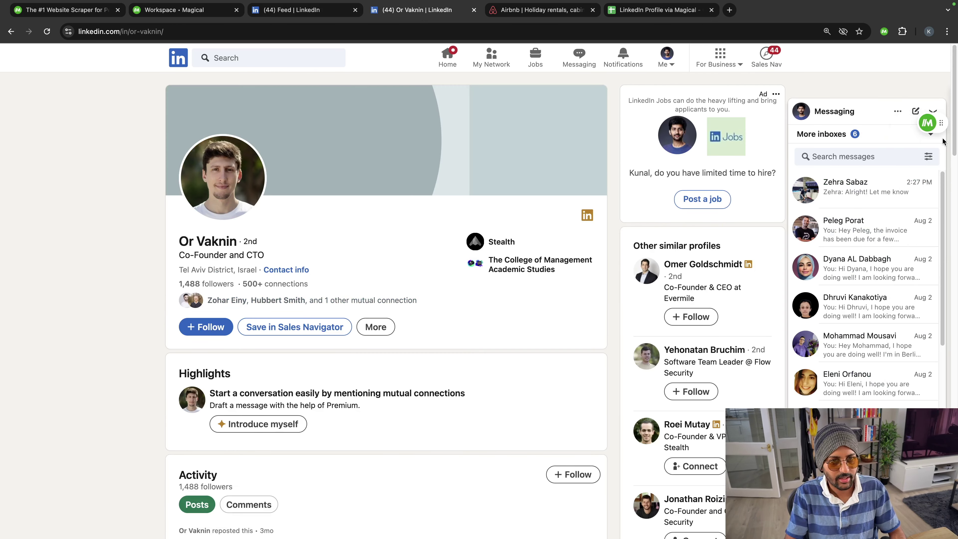
{"action": "left_click", "coordinate": [928, 123]}
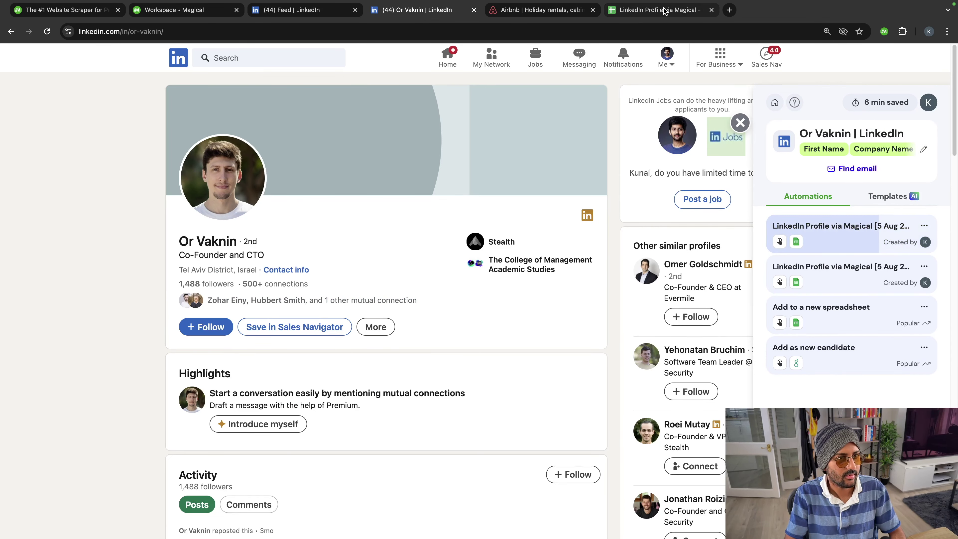
{"action": "left_click", "coordinate": [673, 12]}
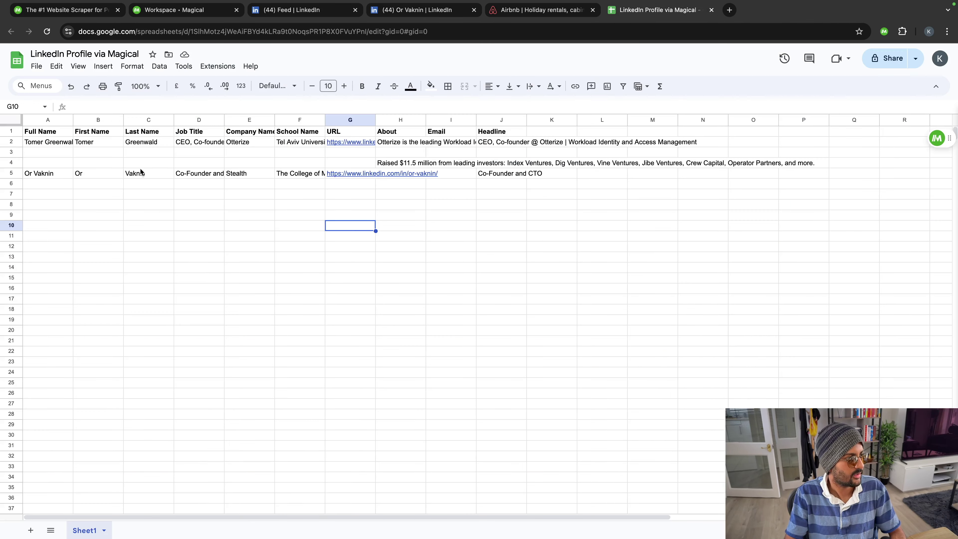
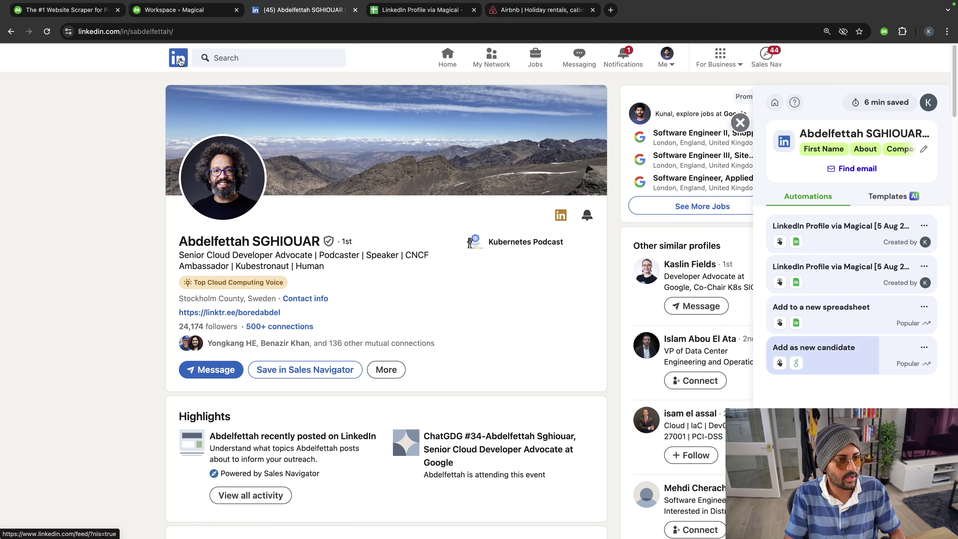
Step: Return to the LinkedIn feed and open the profiles of five people from its posts in separate new tabs
{"action": "left_click", "coordinate": [179, 59]}
{"action": "scroll", "coordinate": [389, 422], "scroll_direction": "down", "scroll_amount": 5}
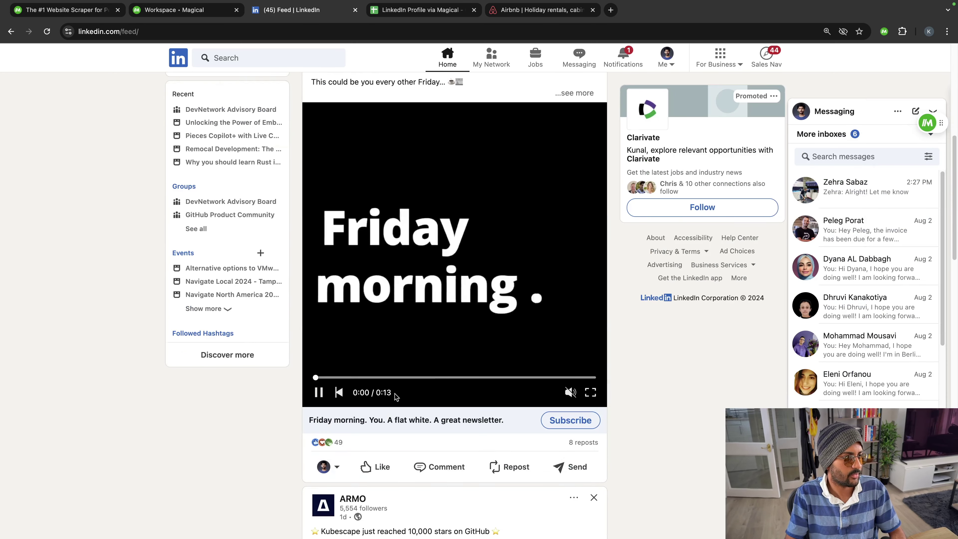
{"action": "scroll", "coordinate": [390, 423], "scroll_direction": "down", "scroll_amount": 10}
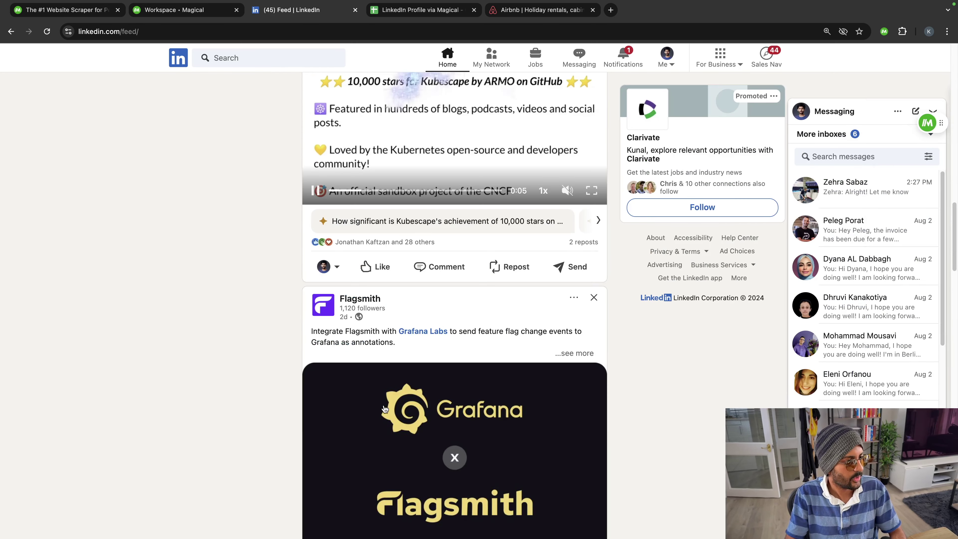
{"action": "scroll", "coordinate": [385, 407], "scroll_direction": "down", "scroll_amount": 10}
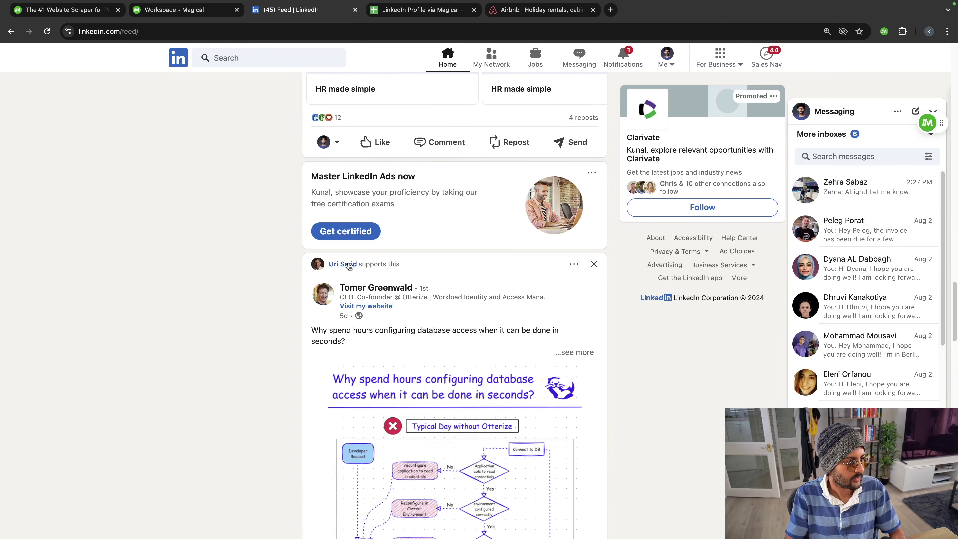
{"action": "left_click", "coordinate": [343, 265], "text": "super"}
{"action": "scroll", "coordinate": [347, 268], "scroll_direction": "down", "scroll_amount": 10}
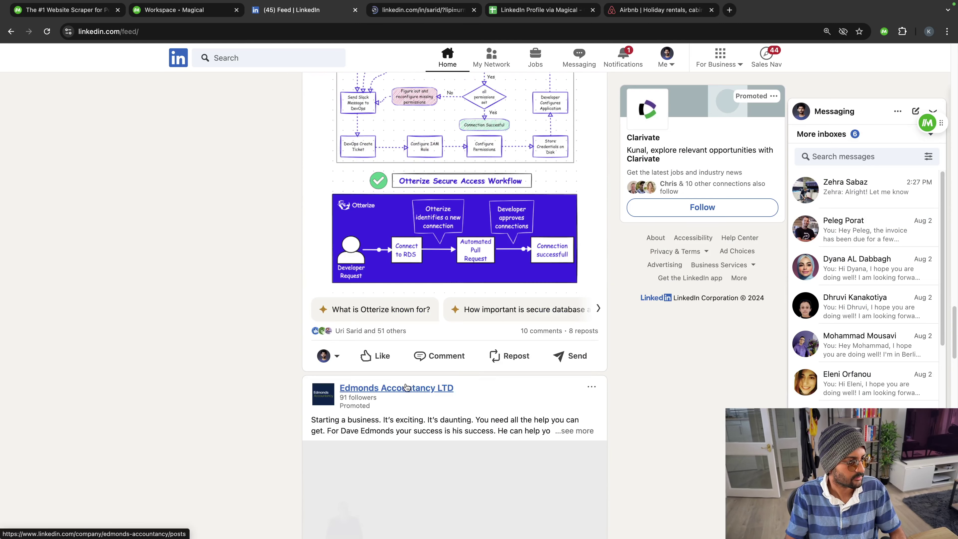
{"action": "left_click", "coordinate": [364, 237], "text": "super"}
{"action": "scroll", "coordinate": [363, 249], "scroll_direction": "down", "scroll_amount": 15}
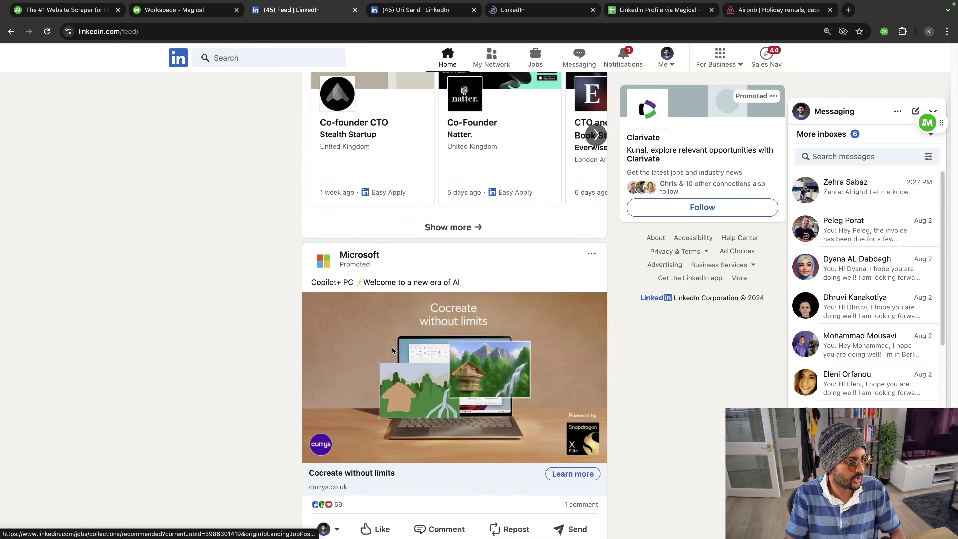
{"action": "left_click", "coordinate": [361, 264], "text": "super"}
{"action": "scroll", "coordinate": [377, 325], "scroll_direction": "down", "scroll_amount": 15}
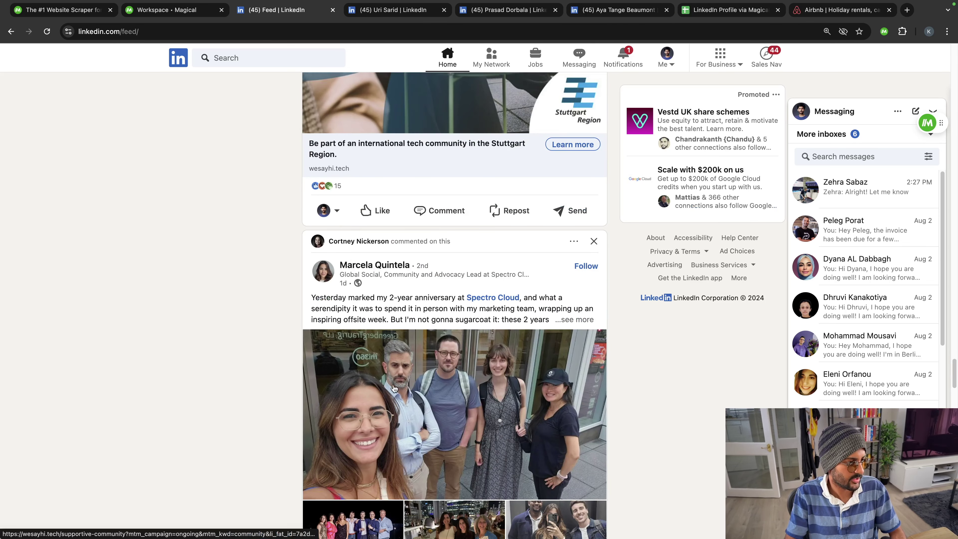
{"action": "left_click", "coordinate": [375, 265], "text": "super"}
{"action": "left_click", "coordinate": [359, 241], "text": "super"}
Step: From the former MuleSoft CTO's profile, dismiss the Chrome memory prompt and run the first "LinkedIn Profile via Magical" automation for all open profiles
{"action": "left_click", "coordinate": [341, 13]}
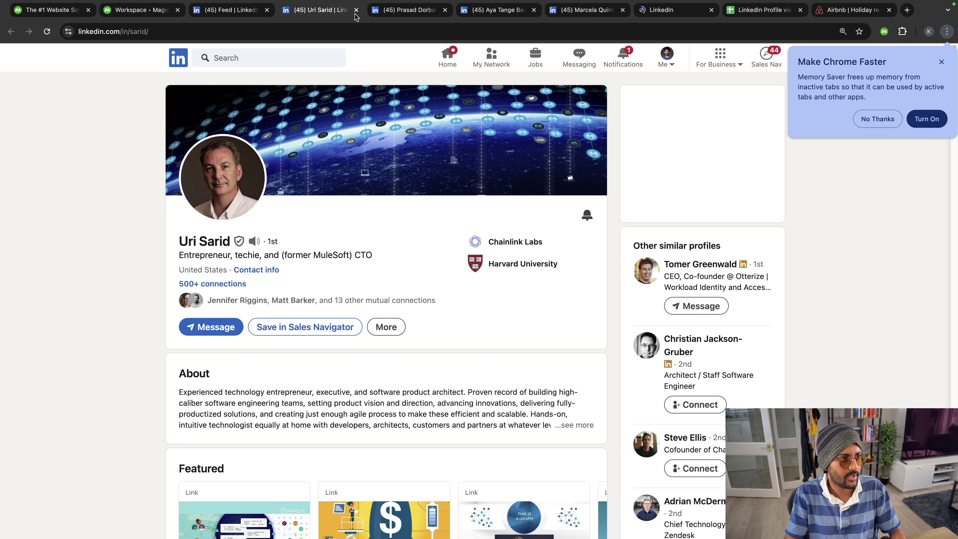
{"action": "left_click", "coordinate": [942, 62]}
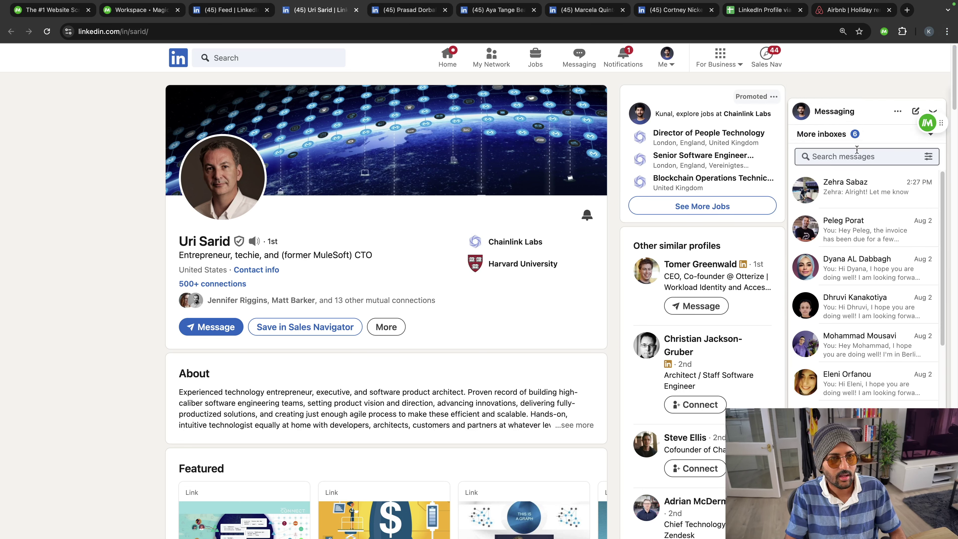
{"action": "left_click", "coordinate": [928, 123]}
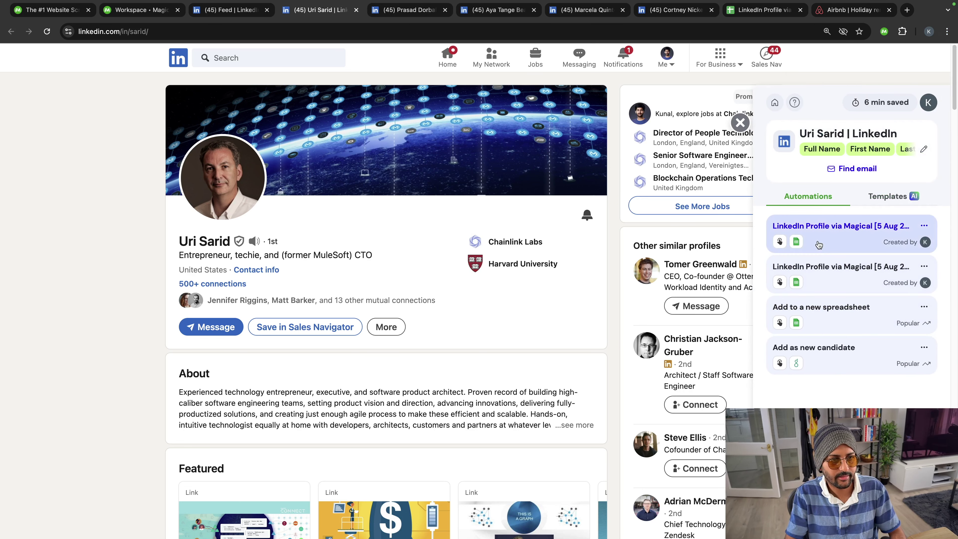
{"action": "left_click", "coordinate": [830, 232]}
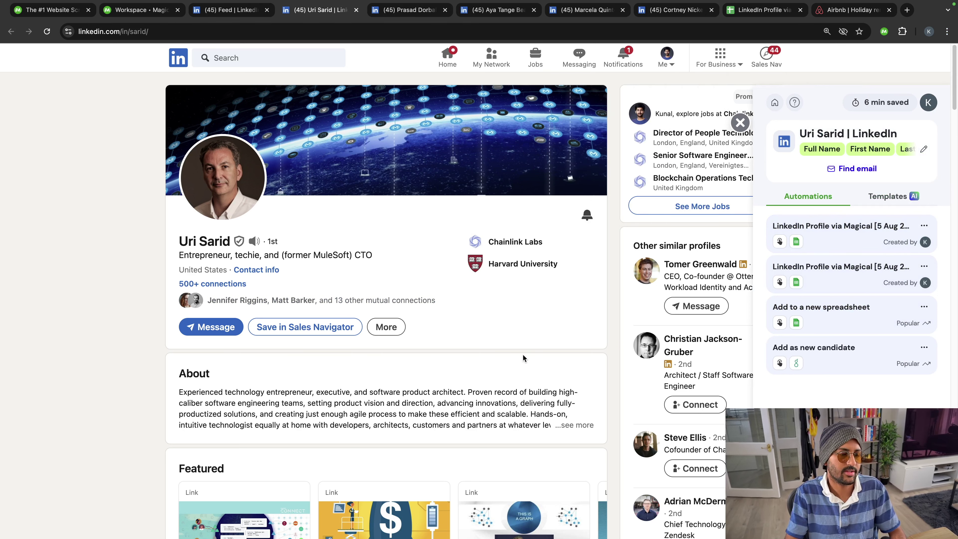
Step: Examine the newly transferred names and the multi-line About text in the "LinkedIn Profile via Magical" spreadsheet
{"action": "left_click", "coordinate": [754, 4]}
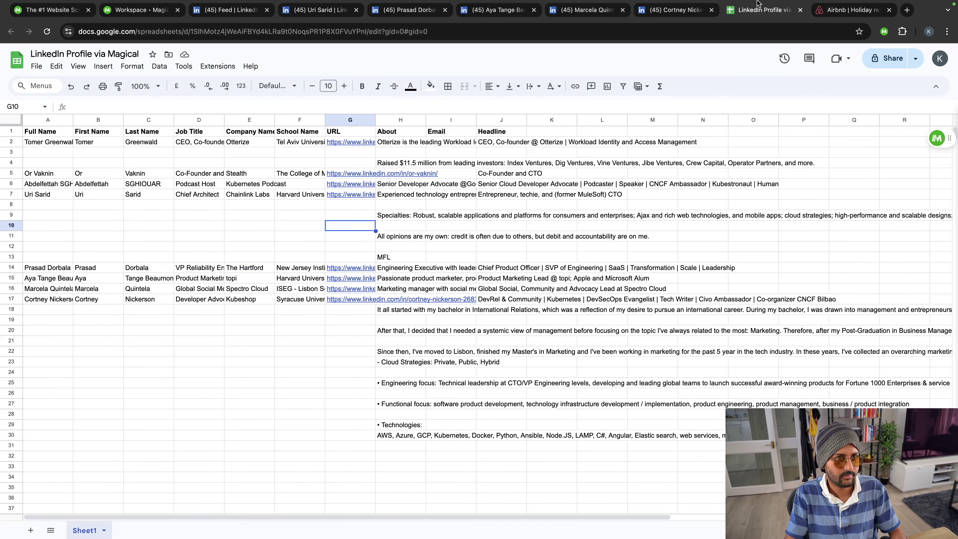
{"action": "left_click", "coordinate": [42, 268]}
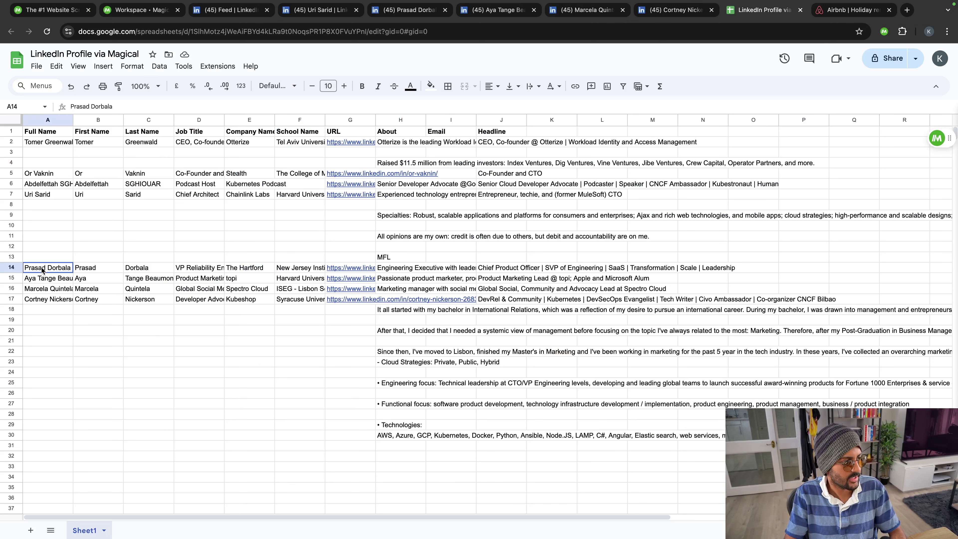
{"action": "left_click", "coordinate": [43, 278]}
{"action": "left_click", "coordinate": [43, 289]}
{"action": "left_click", "coordinate": [45, 301]}
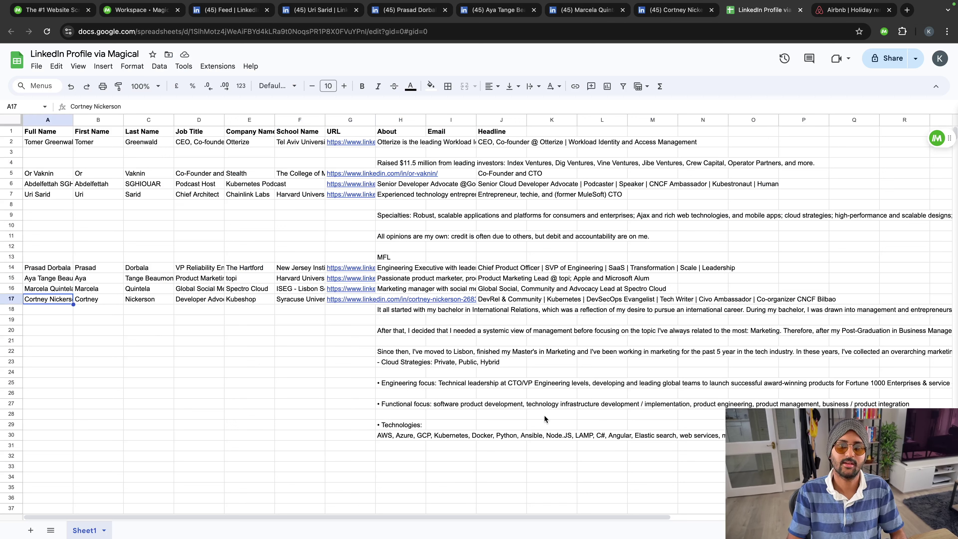
{"action": "left_click", "coordinate": [524, 468]}
{"action": "left_click", "coordinate": [563, 438]}
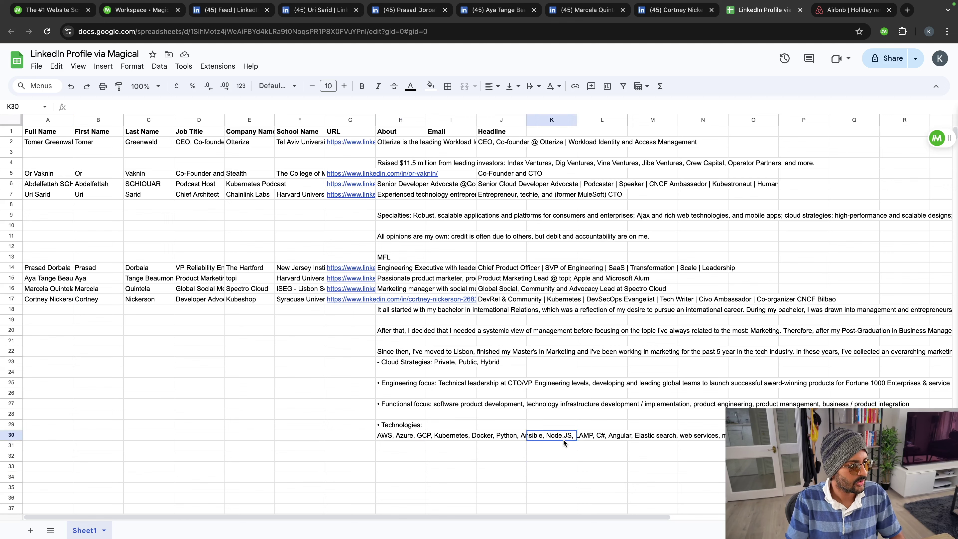
Step: Leave the open LinkedIn profiles and start a new automation in the Magical workspace
{"action": "left_click", "coordinate": [708, 16]}
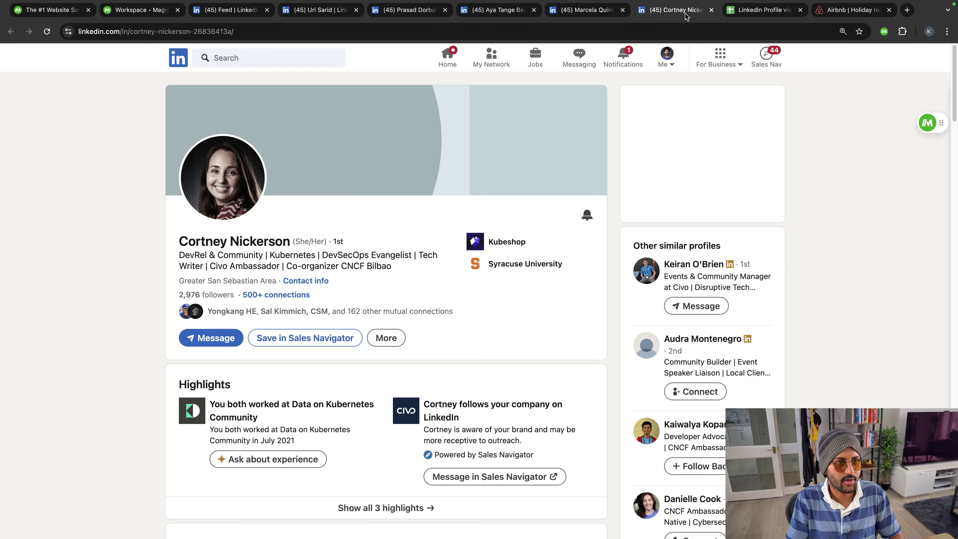
{"action": "left_click", "coordinate": [310, 14]}
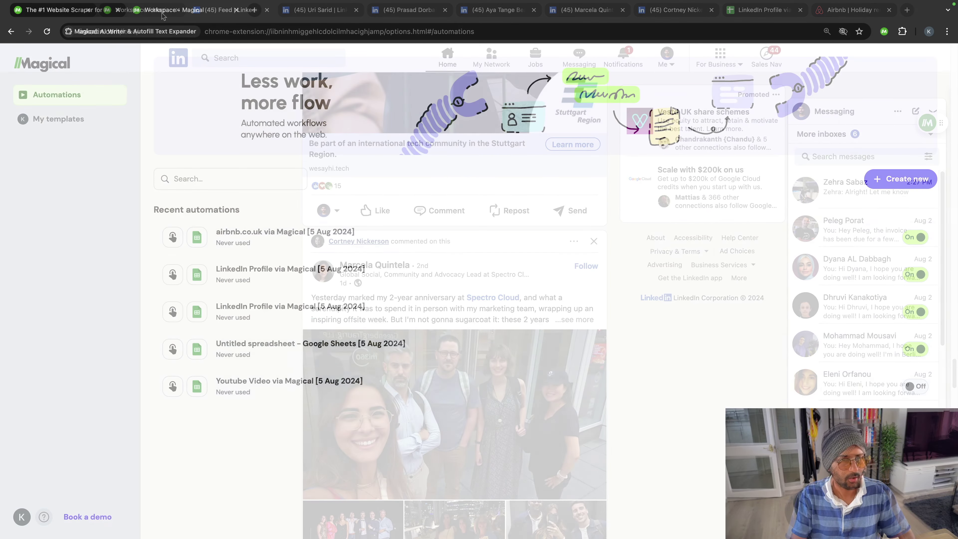
{"action": "left_click", "coordinate": [907, 178]}
Step: Set the automation's site to fill on to google.com and its tab to Google Sheets
{"action": "left_click", "coordinate": [431, 160]}
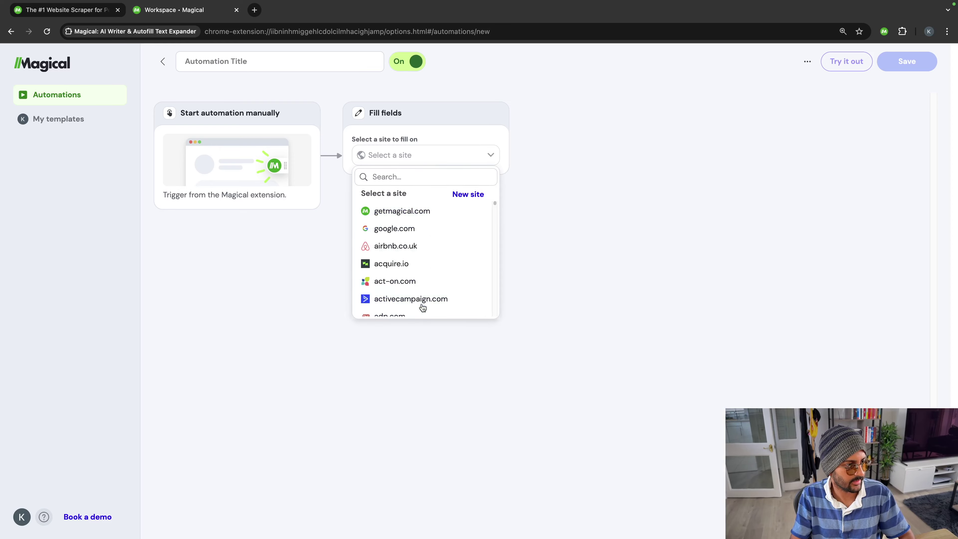
{"action": "left_click", "coordinate": [425, 230]}
{"action": "left_click", "coordinate": [407, 191]}
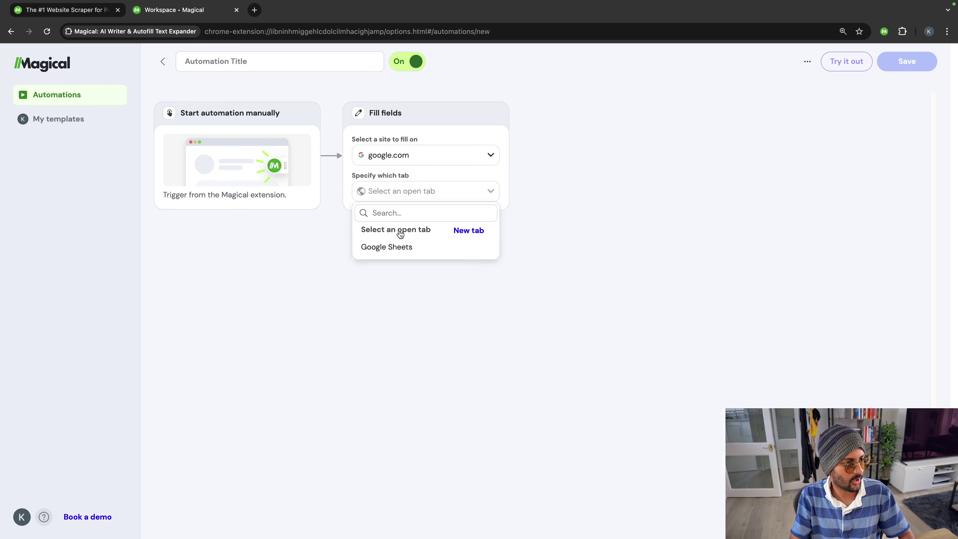
{"action": "left_click", "coordinate": [398, 247]}
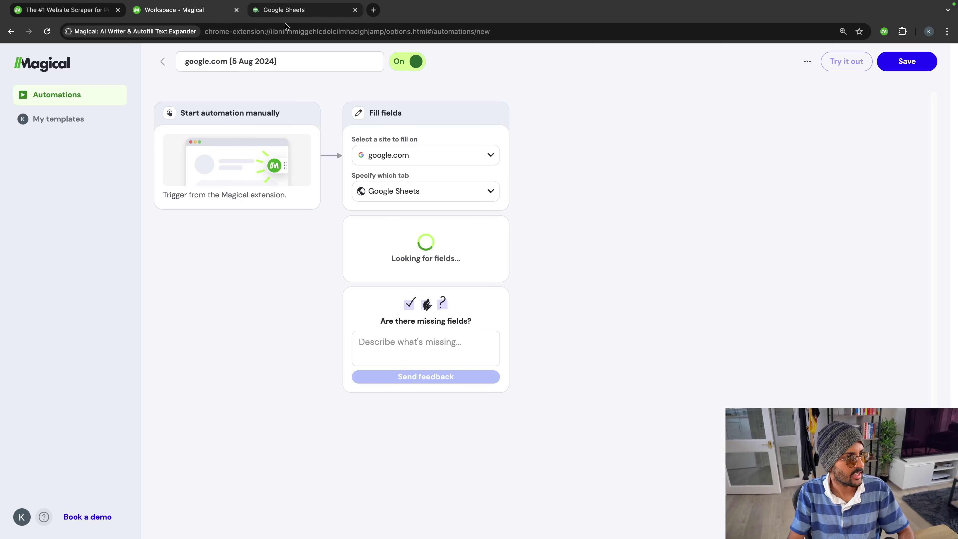
{"action": "left_click", "coordinate": [434, 198]}
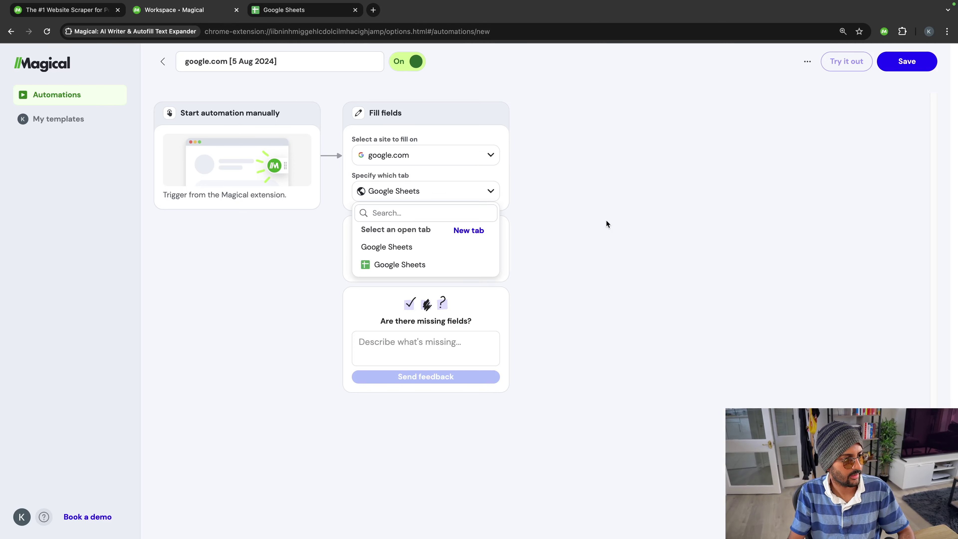
Step: Change the automation's site to fill on to airbnb.co.uk, select the open Airbnb tab and check that page
{"action": "left_click", "coordinate": [417, 155]}
{"action": "left_click", "coordinate": [410, 249]}
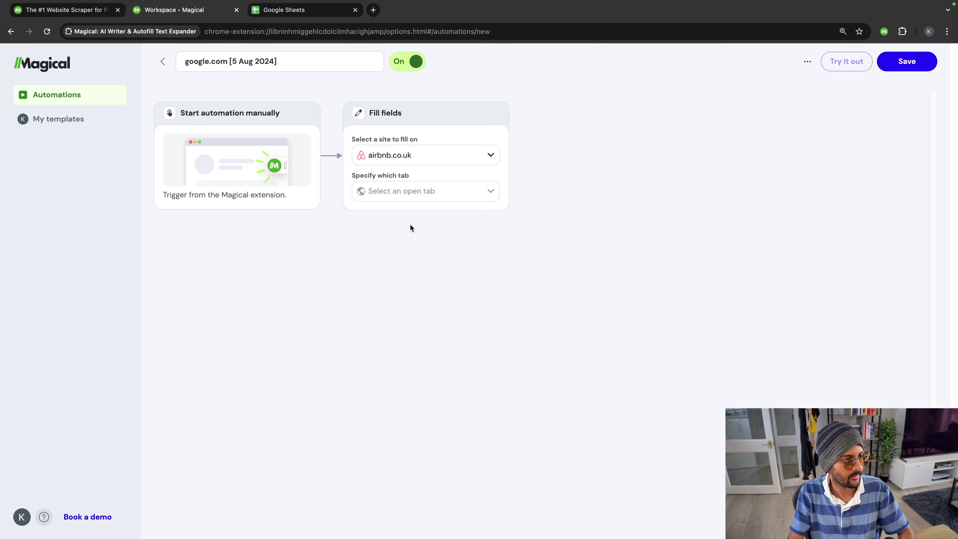
{"action": "left_click", "coordinate": [423, 196]}
{"action": "left_click", "coordinate": [416, 246]}
{"action": "left_click", "coordinate": [421, 192]}
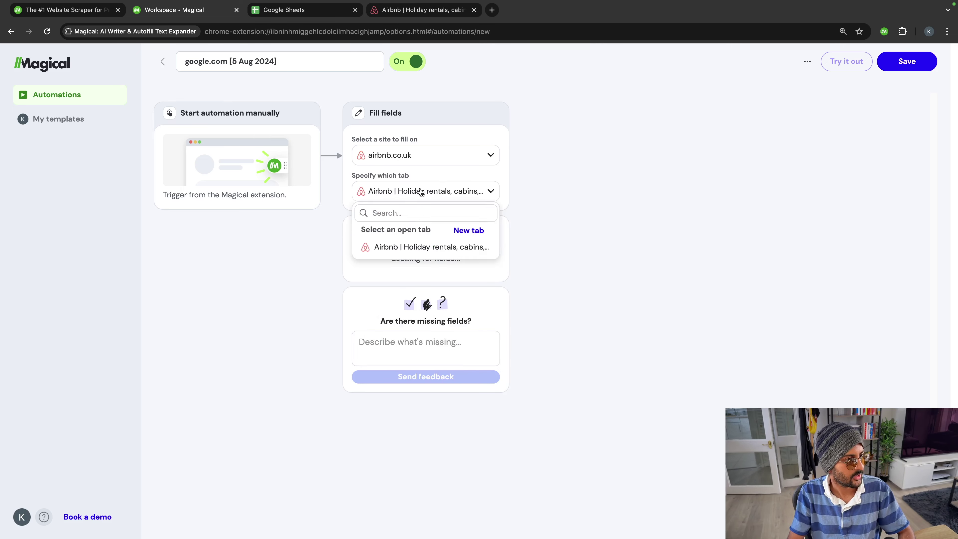
{"action": "left_click", "coordinate": [428, 245]}
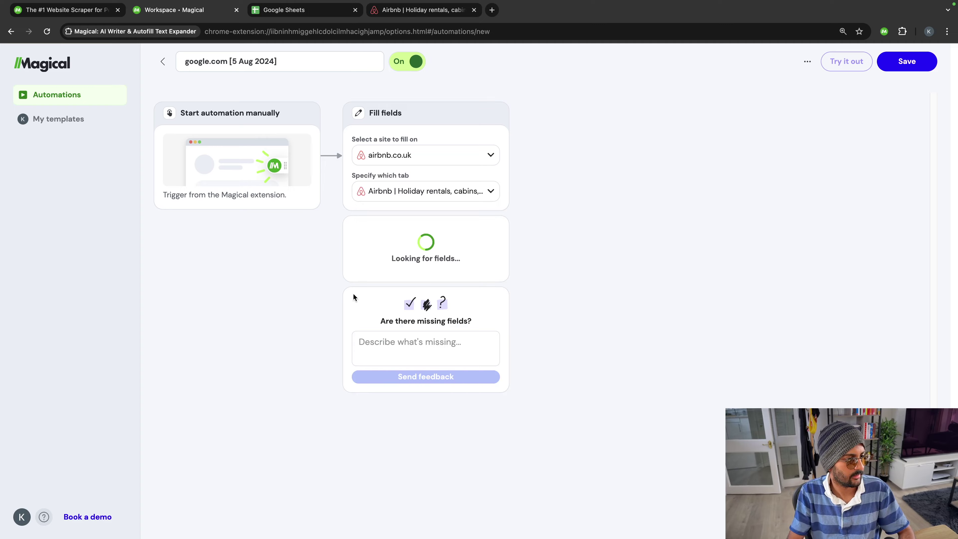
{"action": "left_click", "coordinate": [408, 11]}
{"action": "left_click", "coordinate": [182, 11]}
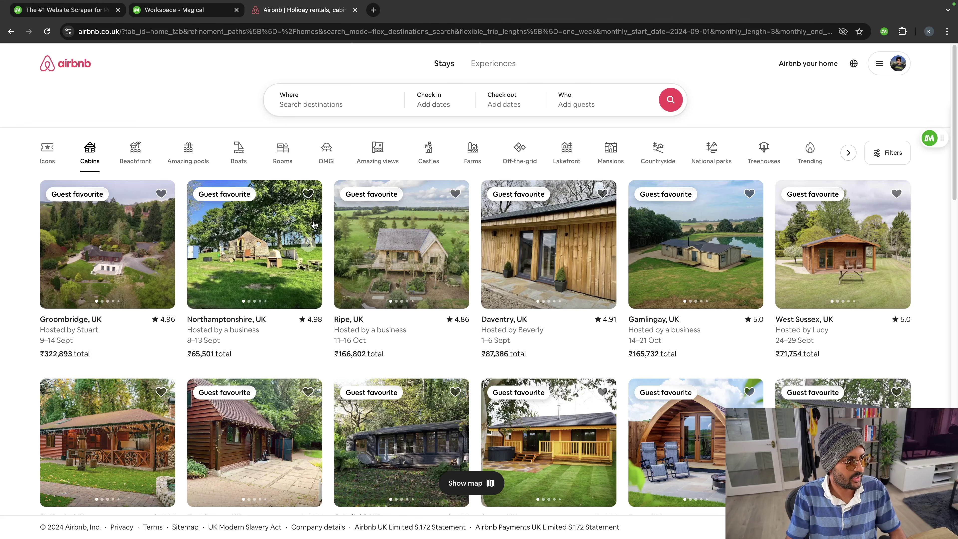
Step: Open the Groombridge villa listing and transfer only its tab to a new spreadsheet with Magical
{"action": "left_click", "coordinate": [127, 257]}
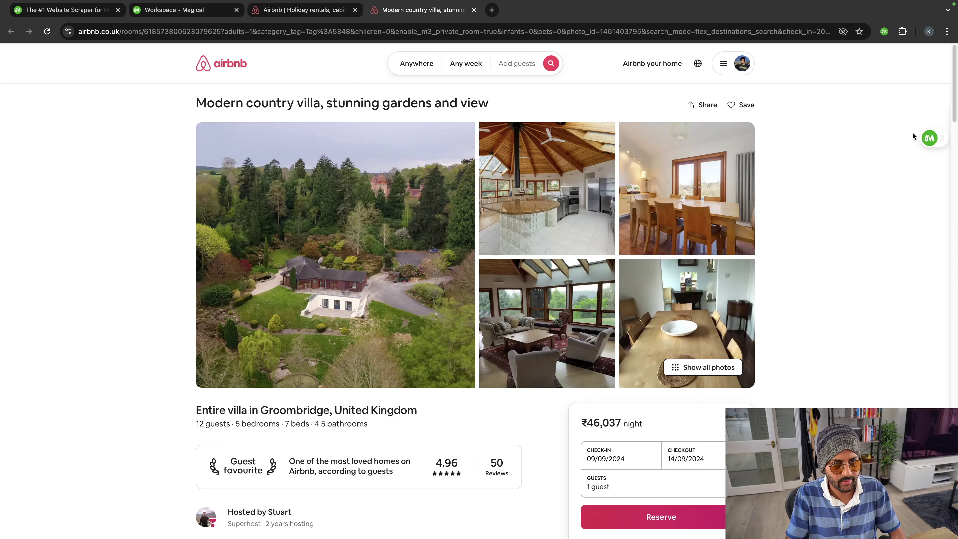
{"action": "left_click", "coordinate": [940, 137]}
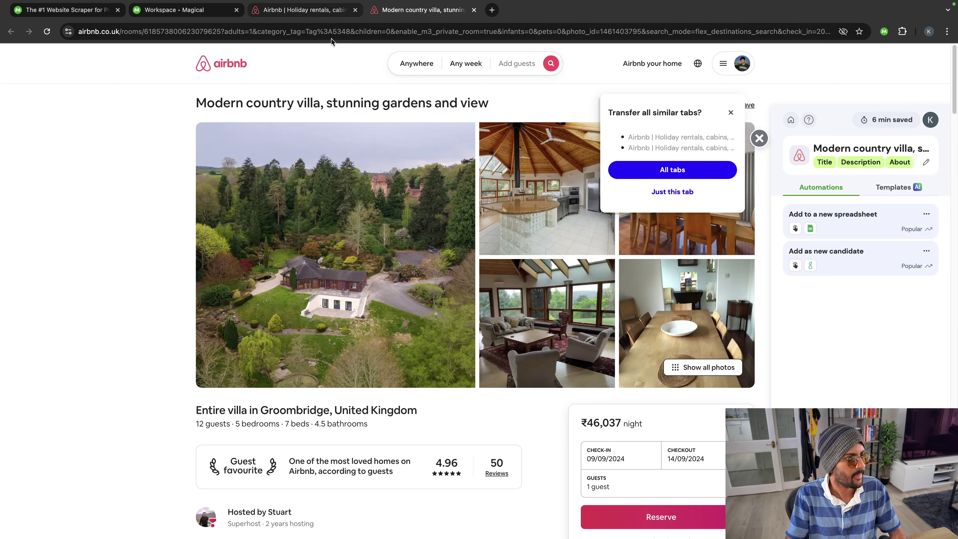
{"action": "left_click", "coordinate": [675, 199]}
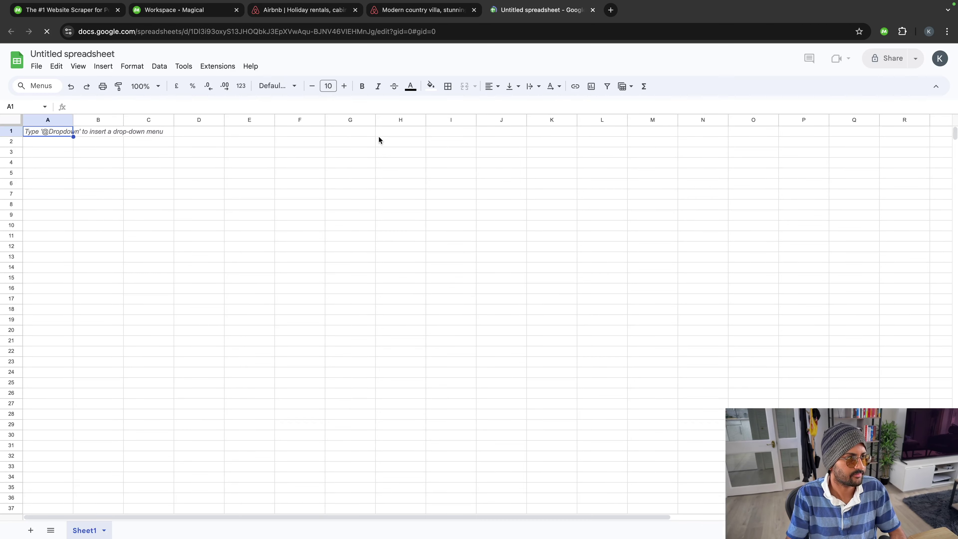
Step: Check the Groombridge villa page, return to the airbnb.co.uk via Magical spreadsheet and close its Tables sidebar
{"action": "left_click", "coordinate": [422, 10]}
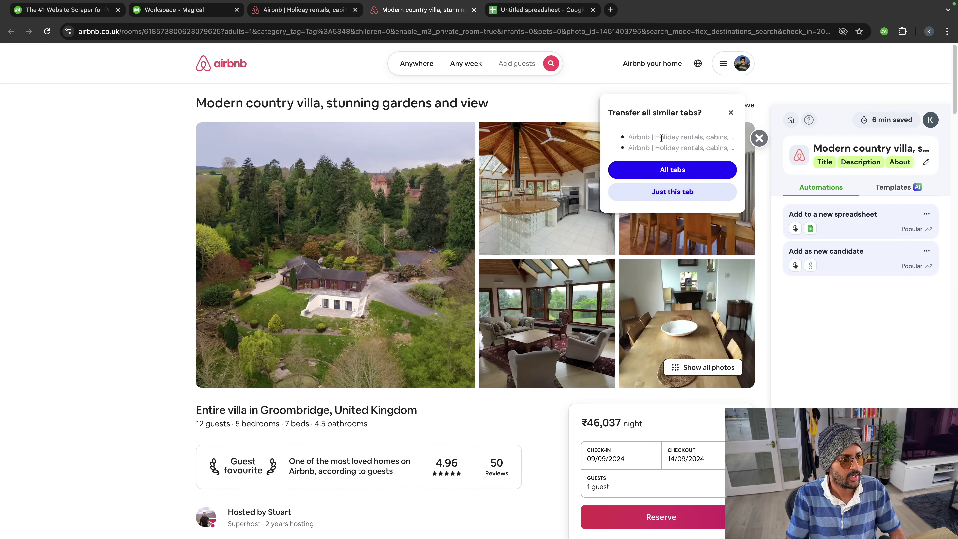
{"action": "left_click", "coordinate": [542, 11]}
{"action": "left_click", "coordinate": [272, 205]}
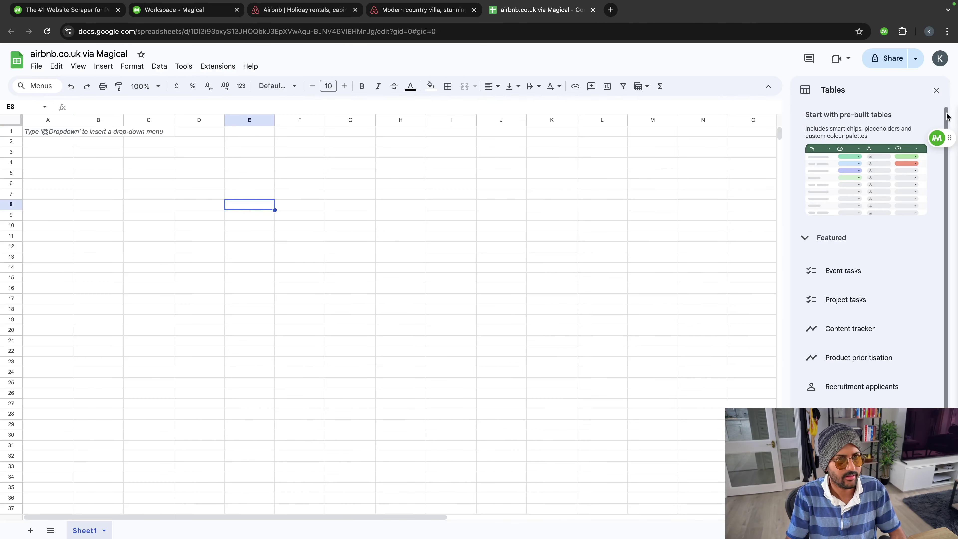
{"action": "left_click", "coordinate": [937, 91]}
{"action": "left_click", "coordinate": [484, 240]}
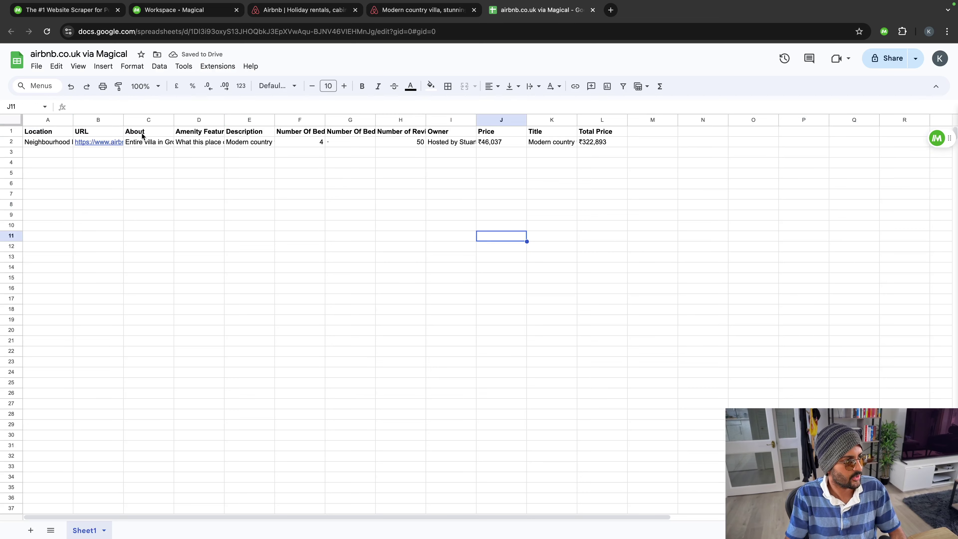
Step: Close the Groombridge villa listing and return to the Airbnb cabins results
{"action": "left_click", "coordinate": [393, 10]}
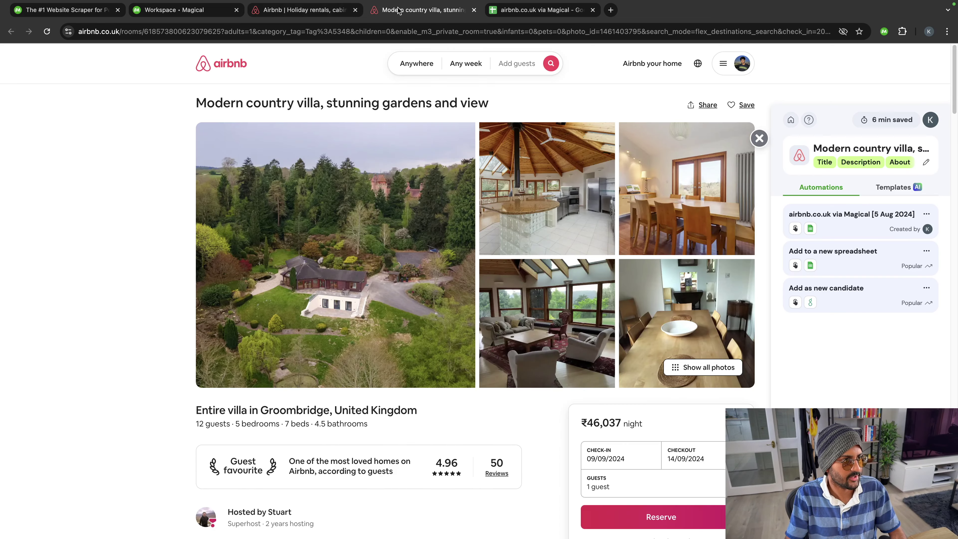
{"action": "left_click", "coordinate": [474, 10]}
{"action": "left_click", "coordinate": [347, 11]}
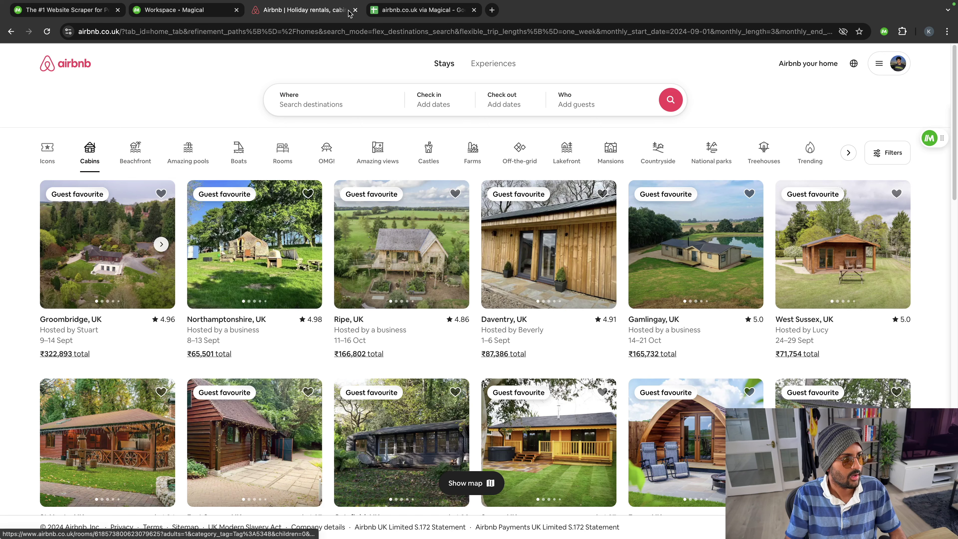
{"action": "left_click", "coordinate": [930, 139]}
{"action": "left_click", "coordinate": [833, 236]}
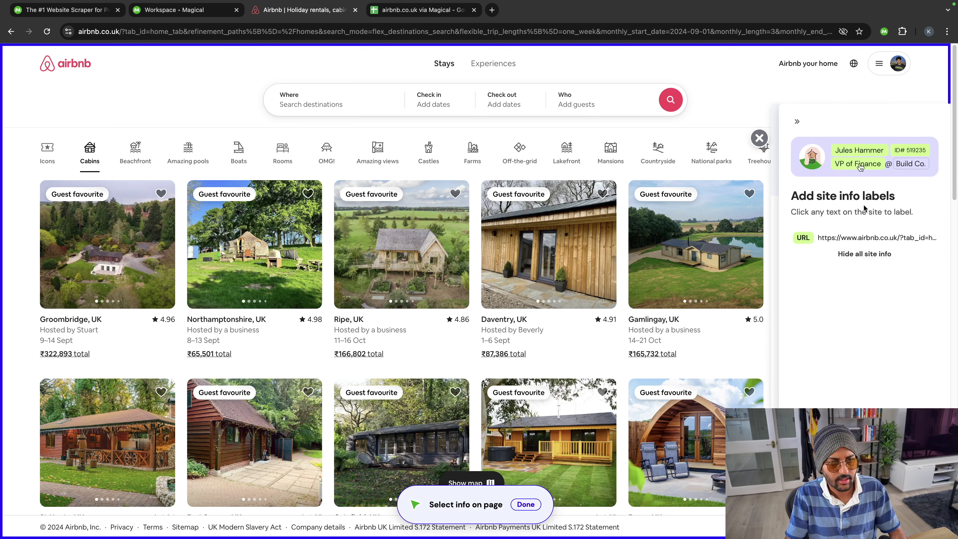
{"action": "left_click", "coordinate": [866, 256]}
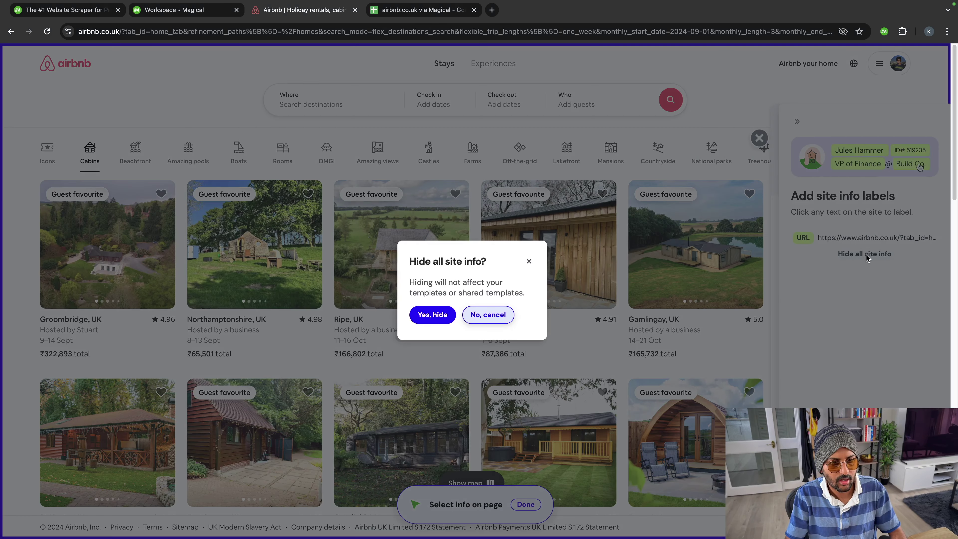
{"action": "left_click", "coordinate": [513, 314]}
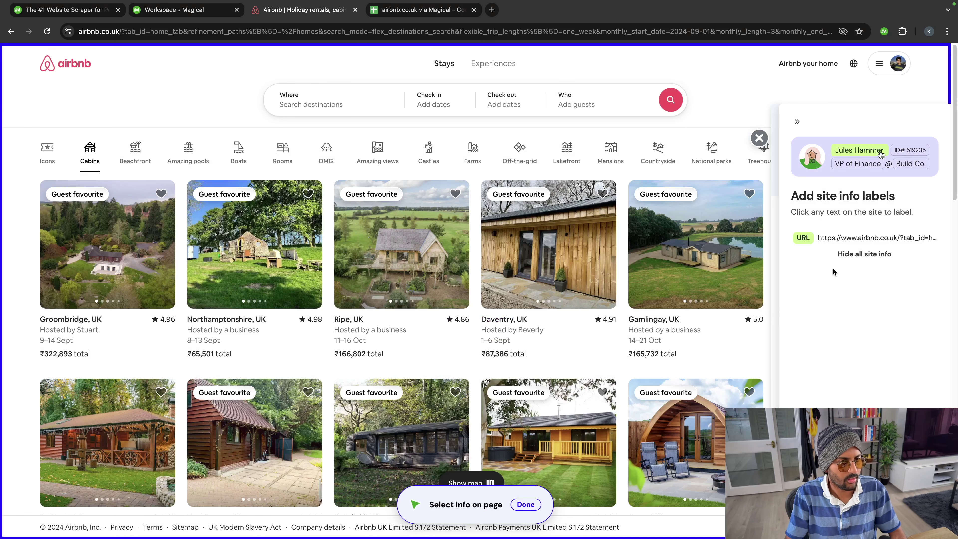
{"action": "left_click", "coordinate": [796, 123]}
Step: Open the cabin listings from Gamlingay and West Sussex in the first row and across the second row to St.Neots in separate tabs
{"action": "left_click", "coordinate": [670, 319]}
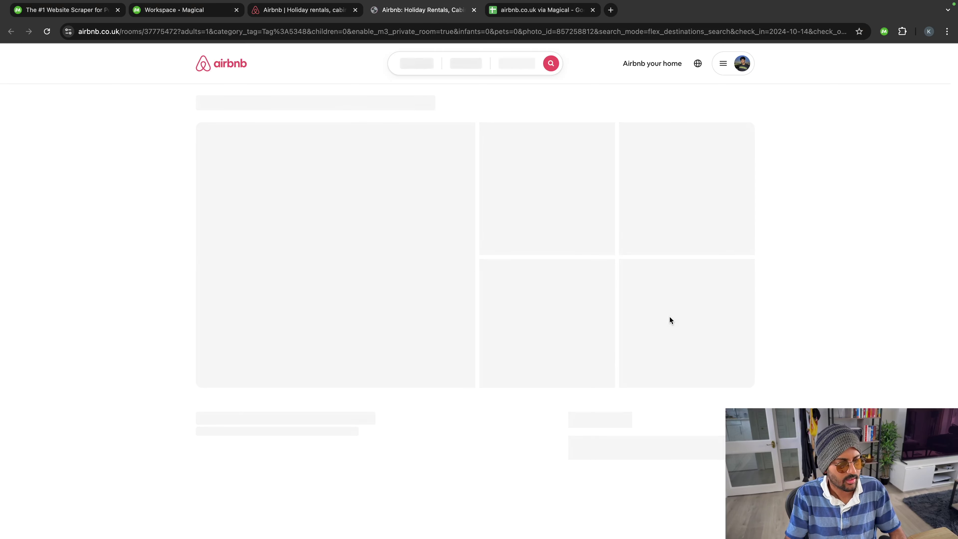
{"action": "key", "text": "ctrl+shift+Tab"}
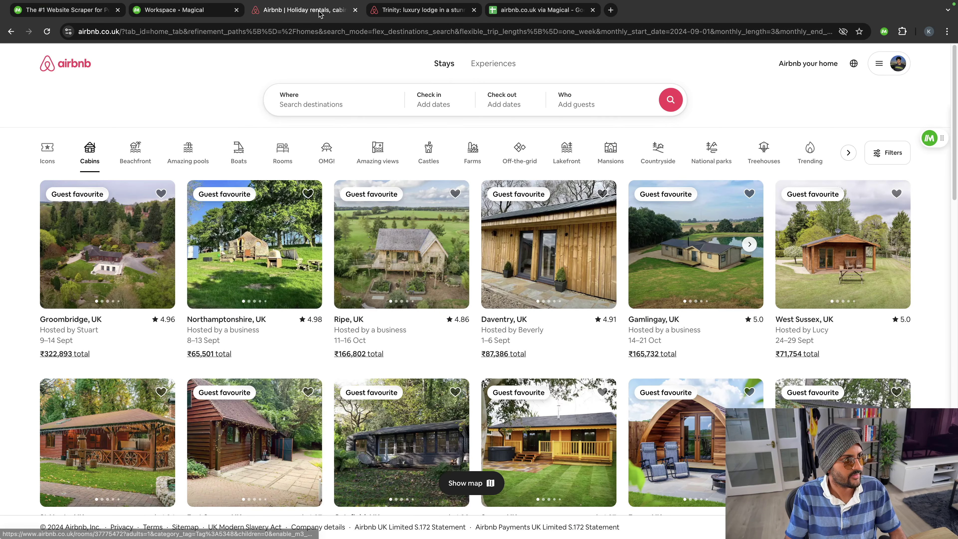
{"action": "left_click", "coordinate": [785, 325]}
{"action": "left_click", "coordinate": [697, 438]}
{"action": "left_click", "coordinate": [549, 438]}
{"action": "left_click", "coordinate": [402, 438]}
{"action": "left_click", "coordinate": [295, 438]}
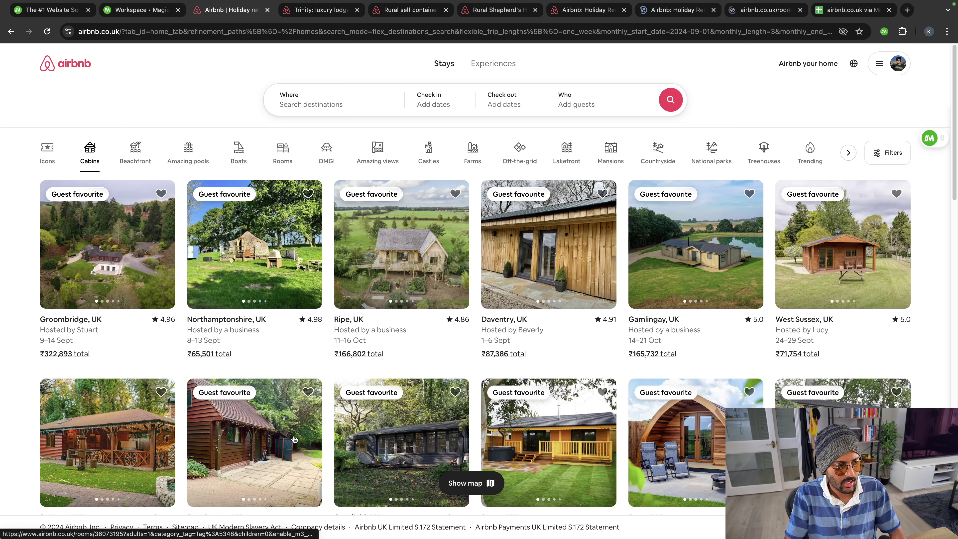
{"action": "left_click", "coordinate": [120, 438]}
Step: Open the third row of cabin listings, including Somersham, West Sussex, Selsey and Pitt, in separate tabs
{"action": "scroll", "coordinate": [120, 354], "scroll_direction": "down", "scroll_amount": 8}
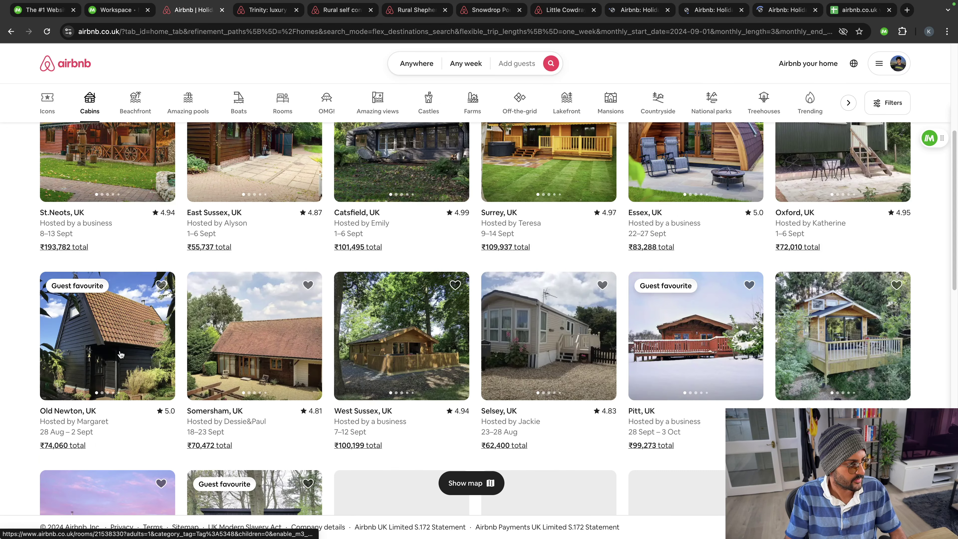
{"action": "left_click", "coordinate": [255, 346]}
{"action": "left_click", "coordinate": [402, 337]}
{"action": "left_click", "coordinate": [549, 332]}
{"action": "left_click", "coordinate": [699, 324]}
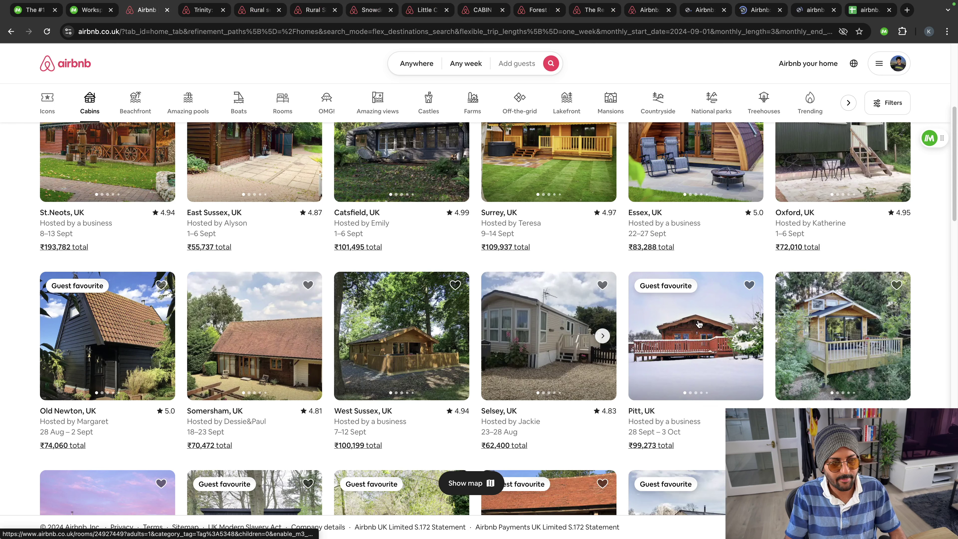
Step: Transfer all open Airbnb tabs with the airbnb.co.uk via Magical automation, starting from the Trinity lodge listing, and check the spreadsheet
{"action": "left_click", "coordinate": [181, 10]}
{"action": "left_click", "coordinate": [918, 159]}
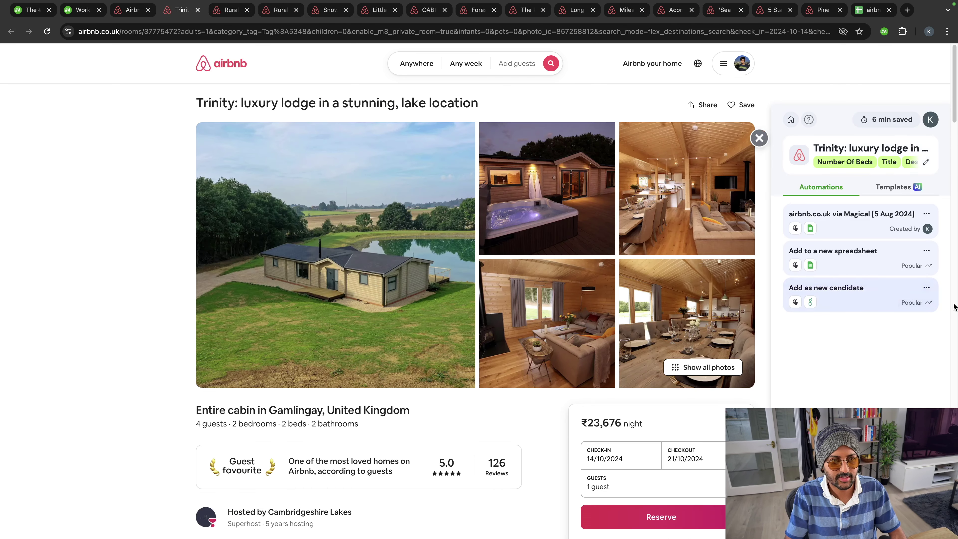
{"action": "left_click", "coordinate": [853, 238]}
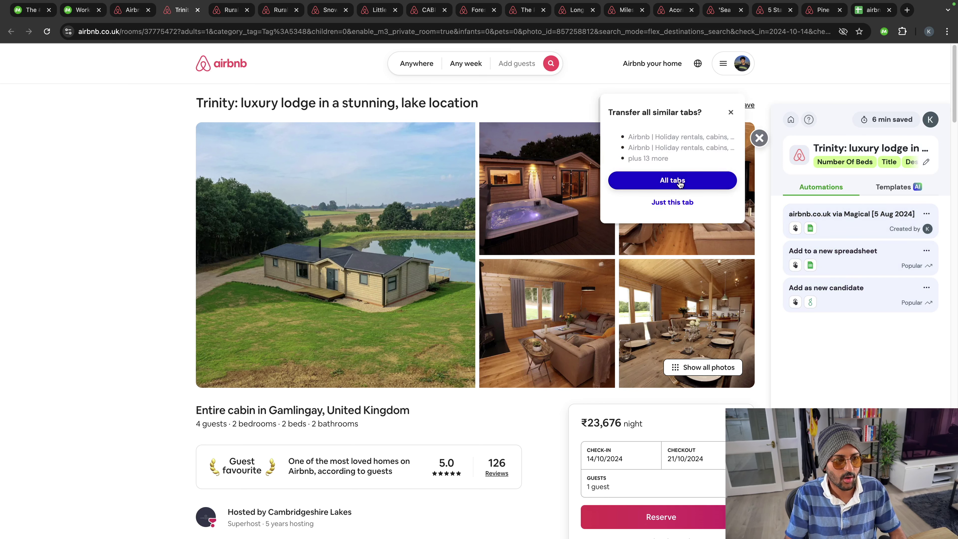
{"action": "left_click", "coordinate": [868, 15]}
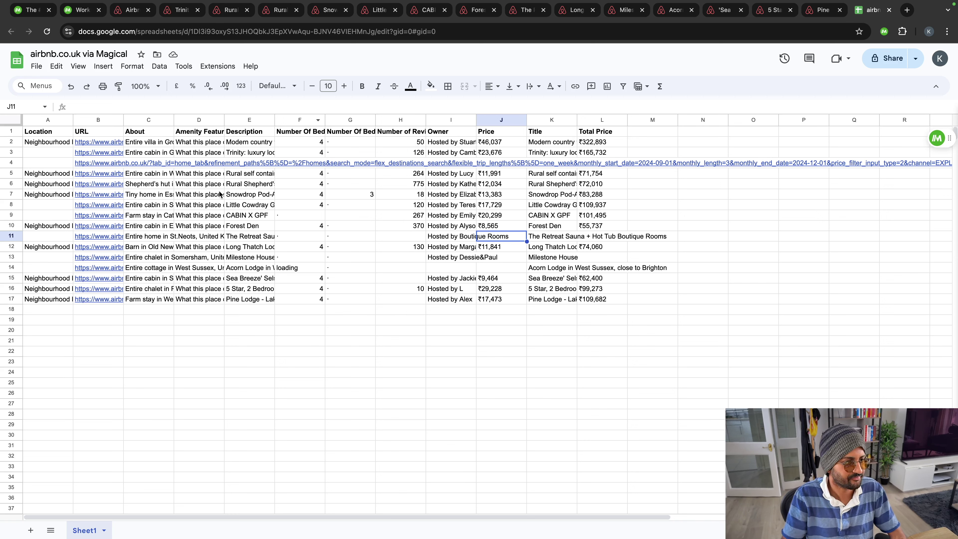
{"action": "left_click", "coordinate": [306, 332]}
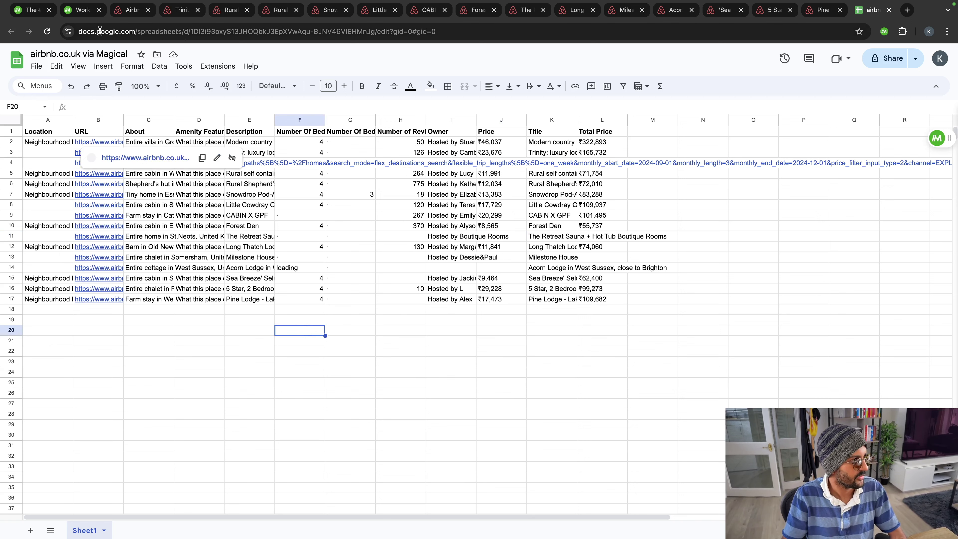
Step: Examine Magical's automations and site info labelling options for the airbnb.co.uk via Magical spreadsheet
{"action": "left_click", "coordinate": [938, 138]}
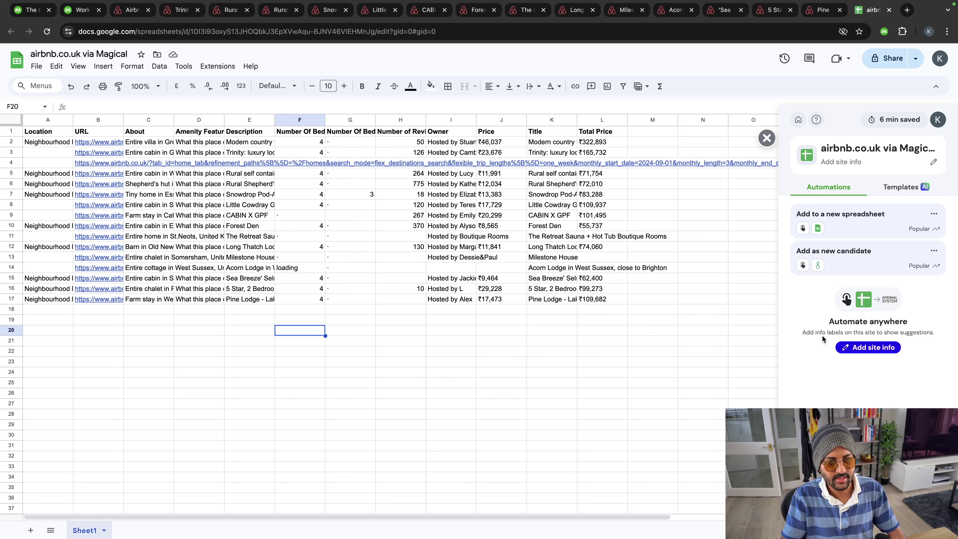
{"action": "left_click", "coordinate": [859, 347]}
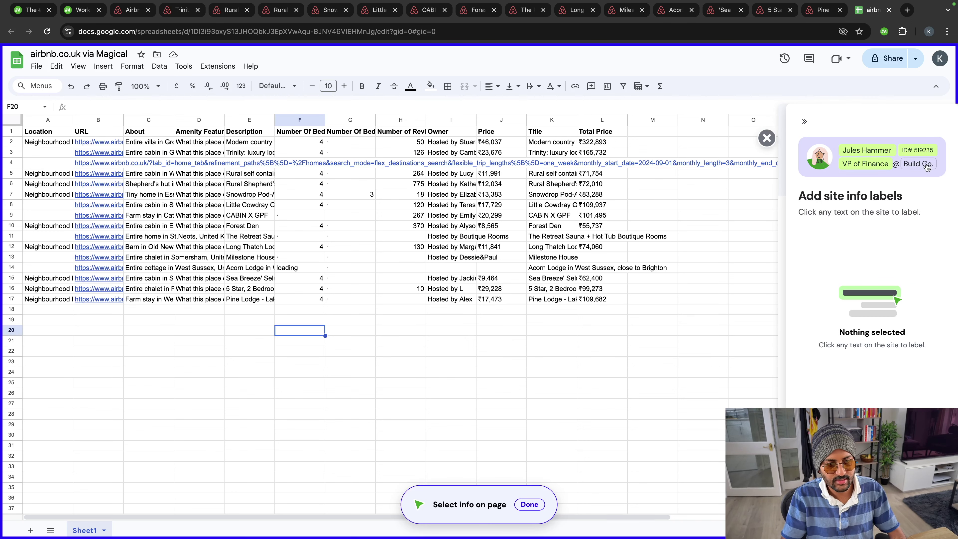
{"action": "key", "text": "Escape"}
{"action": "left_click", "coordinate": [146, 196]}
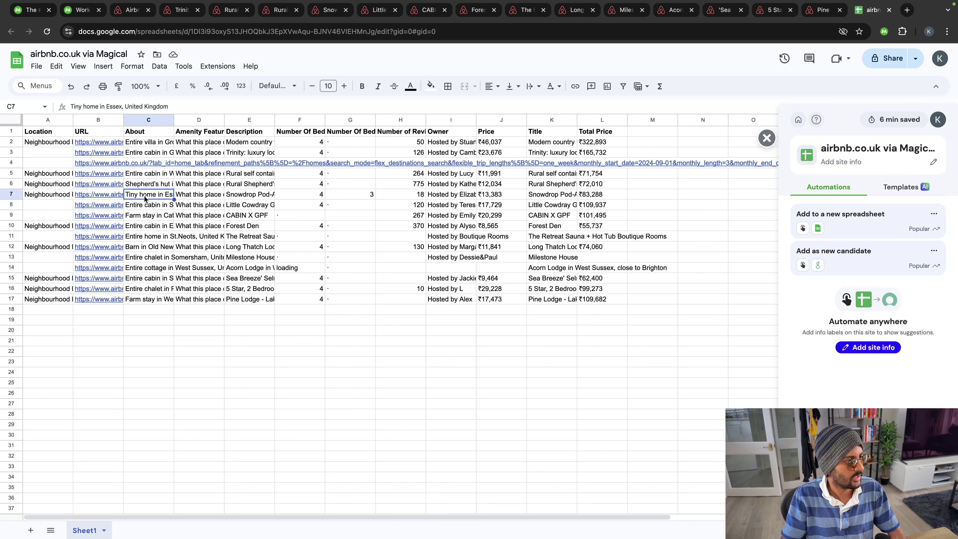
{"action": "left_click", "coordinate": [876, 348]}
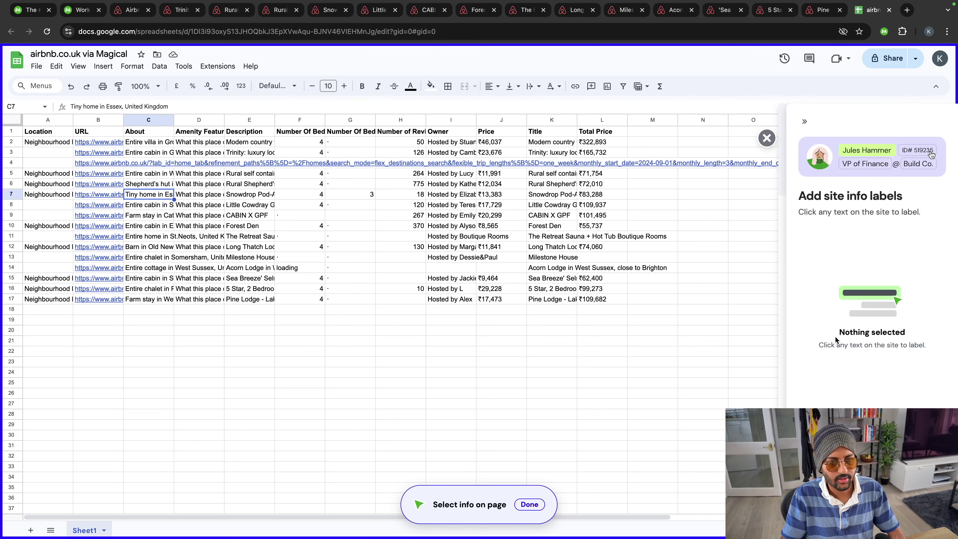
{"action": "left_click", "coordinate": [807, 121]}
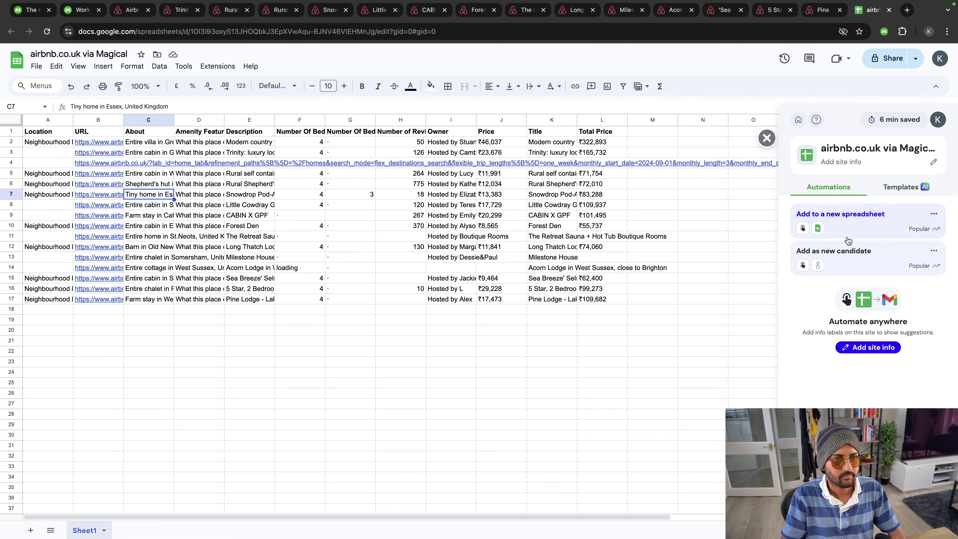
{"action": "left_click", "coordinate": [897, 192]}
{"action": "left_click", "coordinate": [832, 197]}
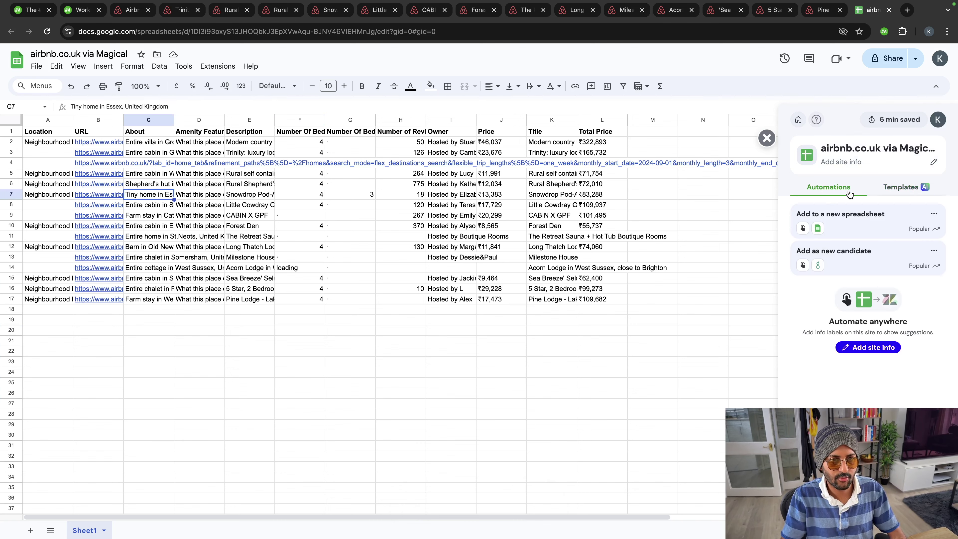
{"action": "left_click", "coordinate": [492, 389]}
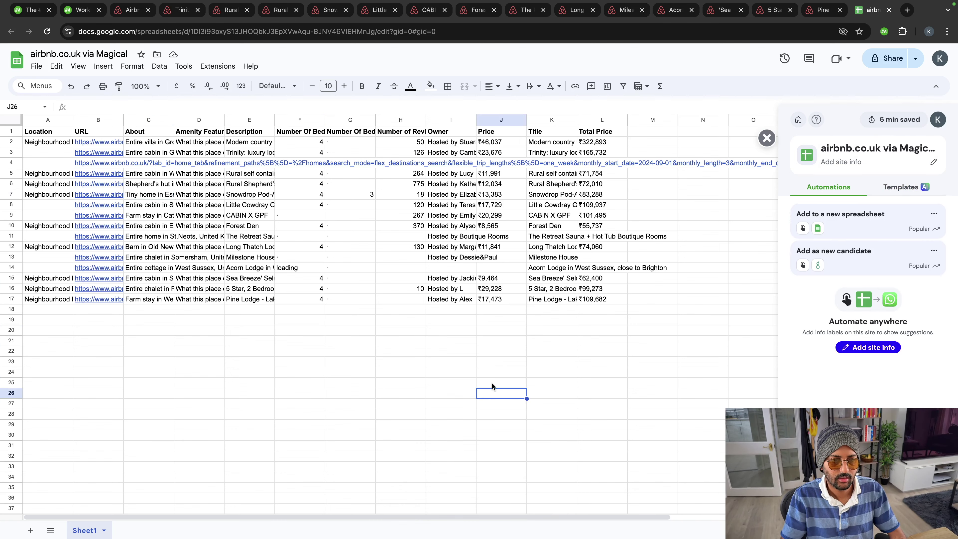
{"action": "left_click", "coordinate": [644, 282]}
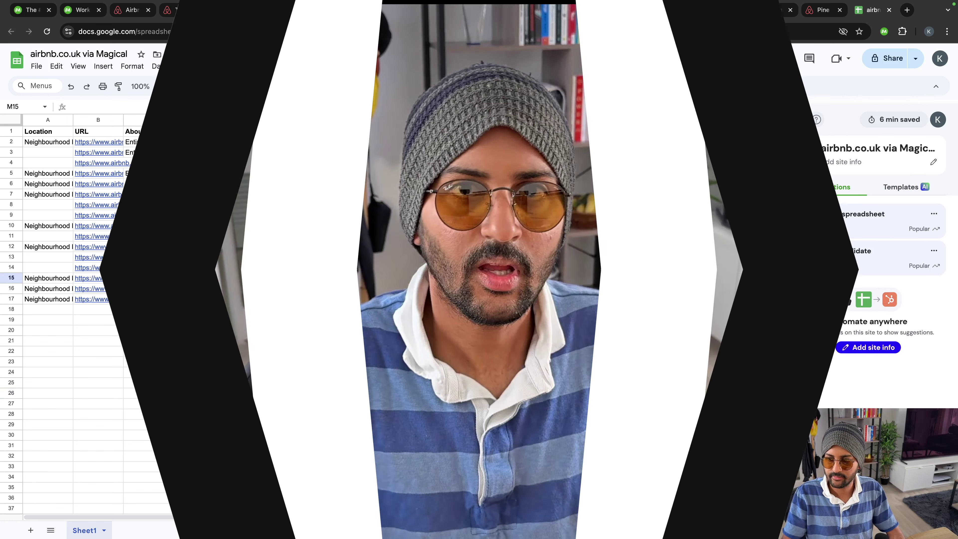